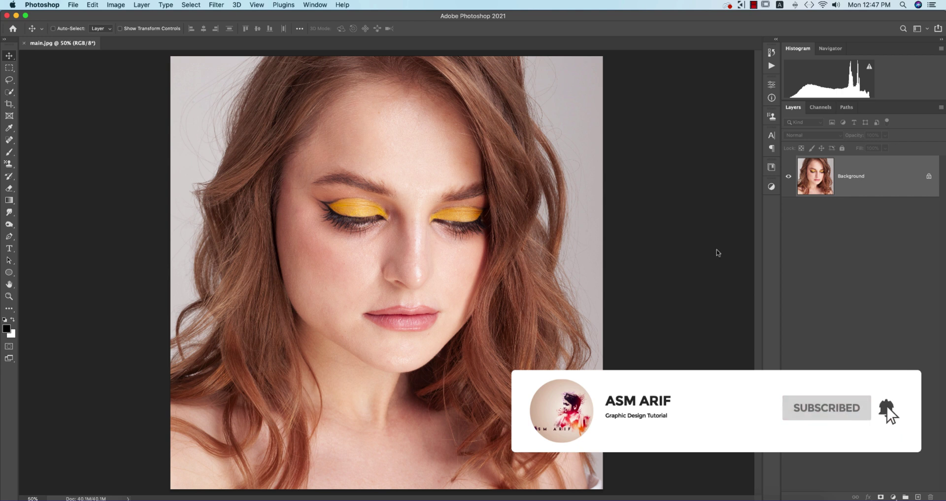
- Duplicate the Background layer into a new Layer 1 with Cmd+J
left_click(881, 189)
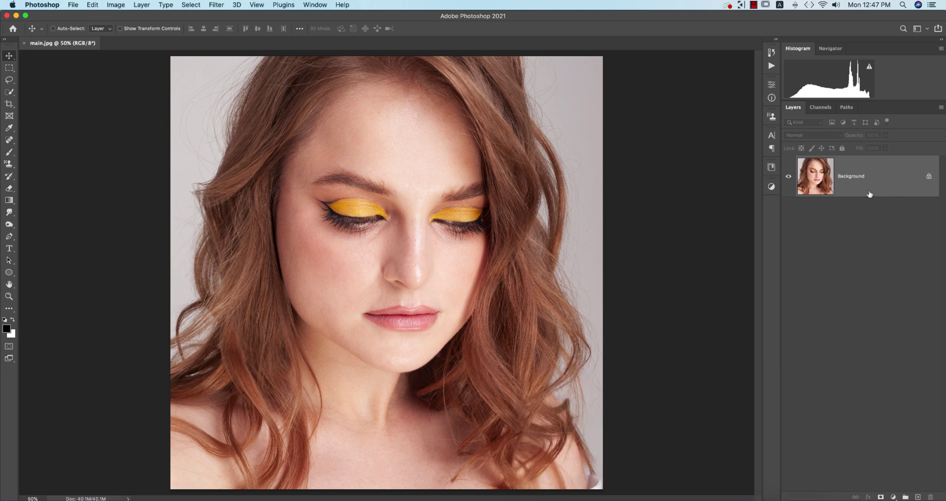
key("super+j")
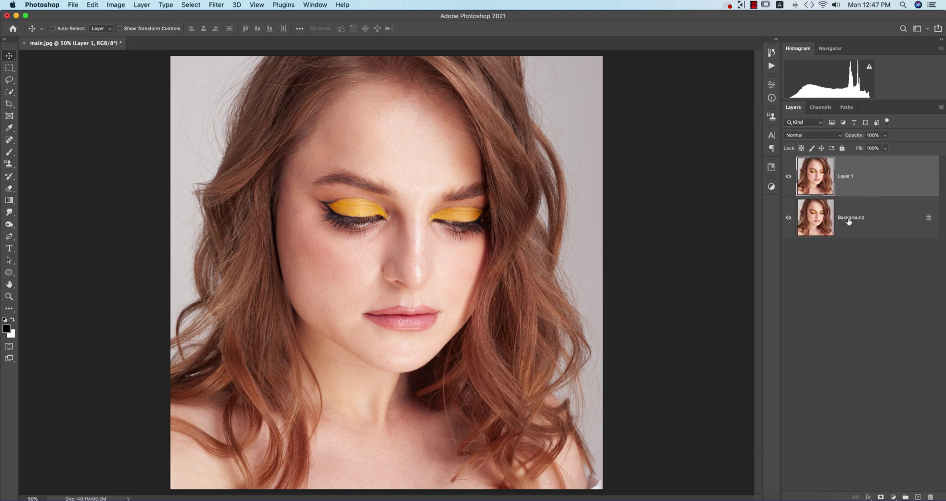
left_click(848, 220)
- Open Layer 1 in the Camera Raw filter
left_click(844, 177)
left_click(217, 5)
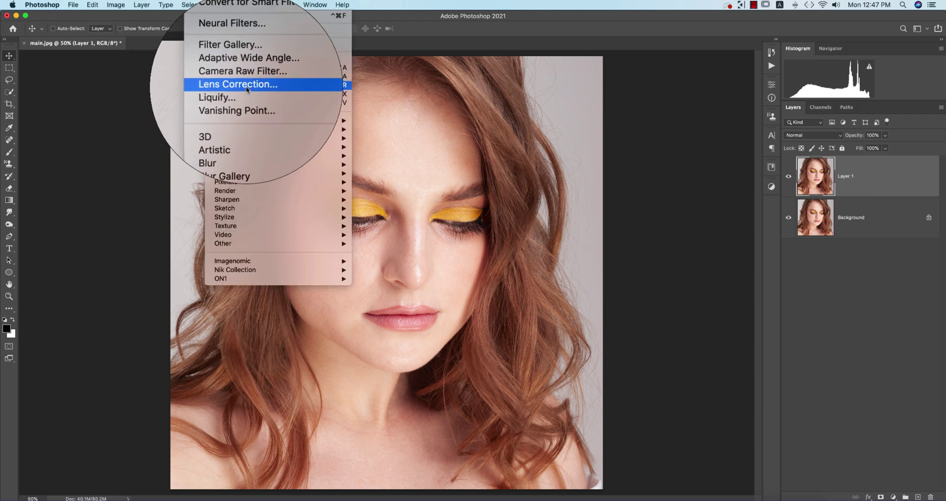
left_click(249, 78)
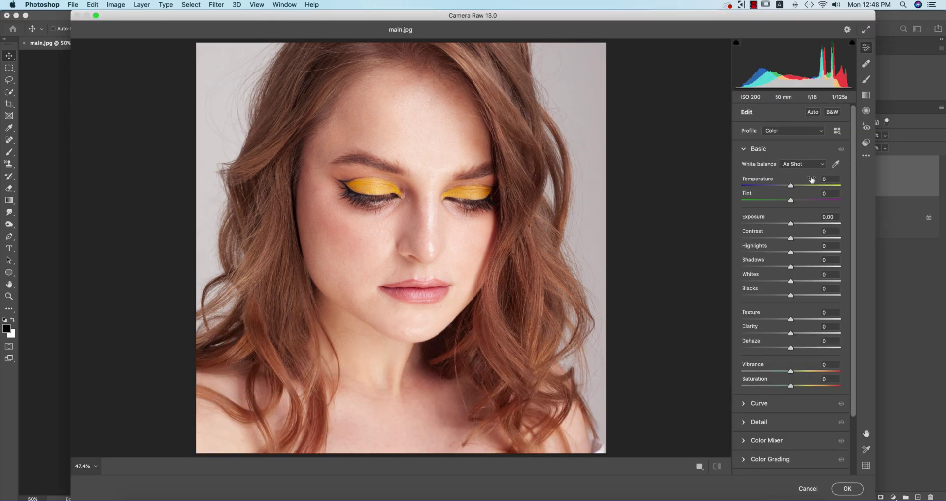
- Collapse the Basic panel and expand Color Grading to show its neutral midtone, shadow and highlight wheels
left_click(744, 149)
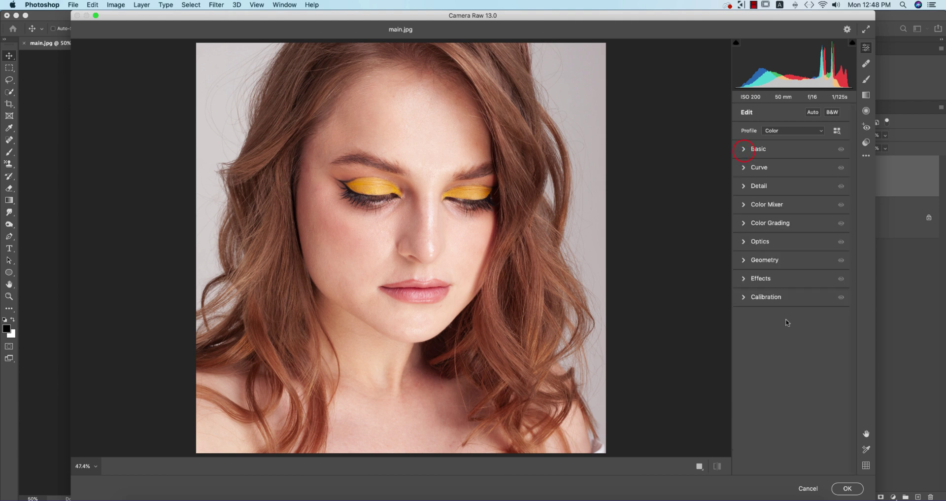
left_click(744, 223)
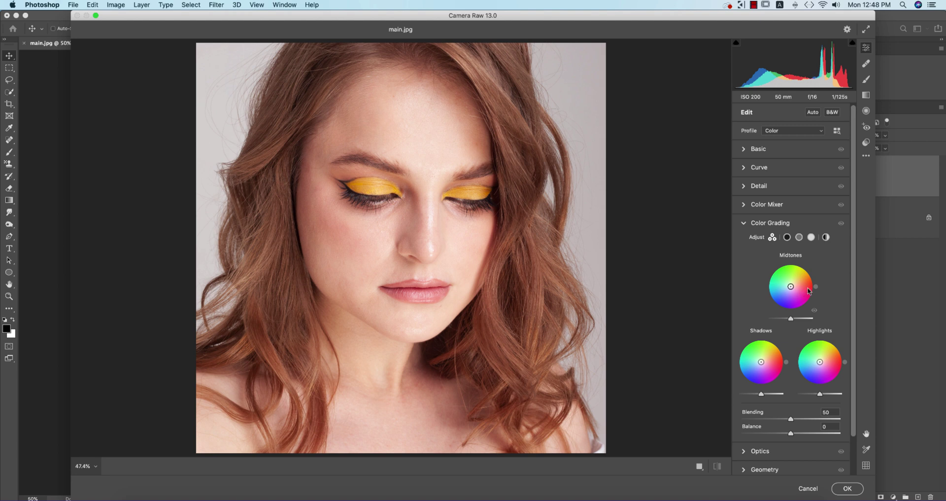
left_click(744, 224)
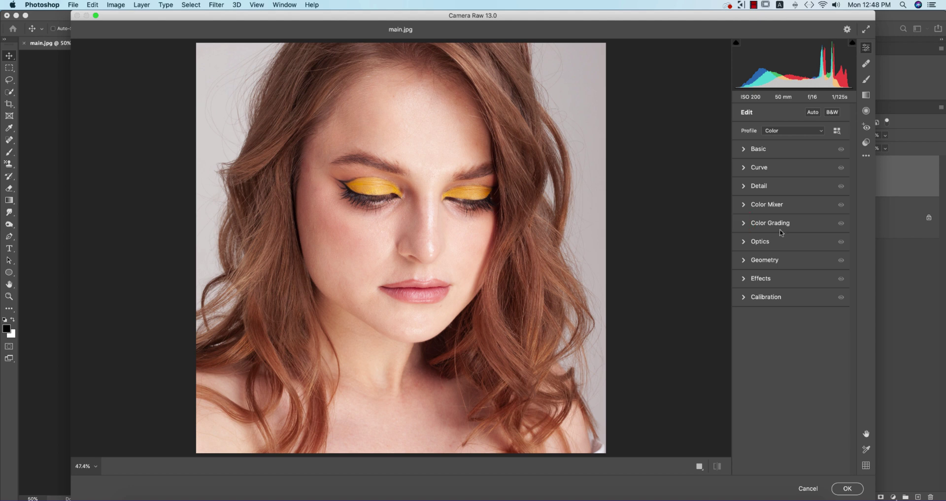
left_click(744, 223)
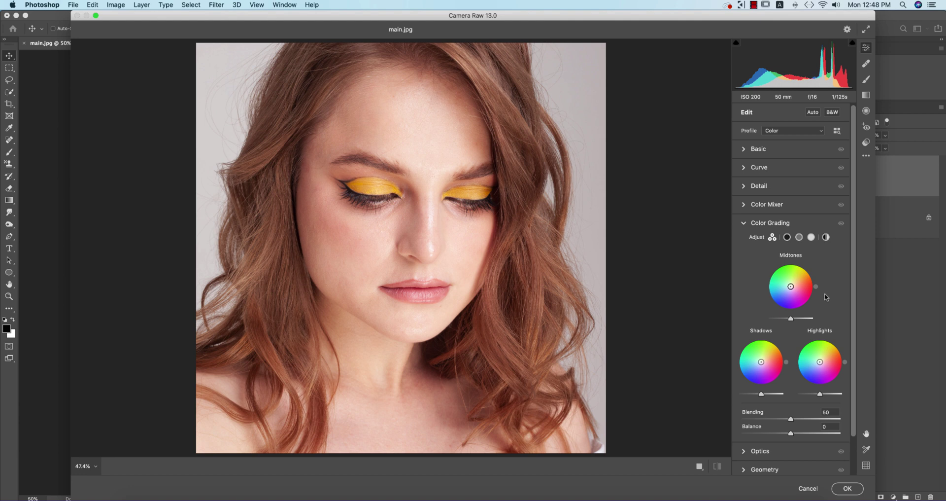
- Hide the Geometry and Optics panels through Edit Panels to Show, leaving seven panels
left_click(753, 223)
right_click(787, 347)
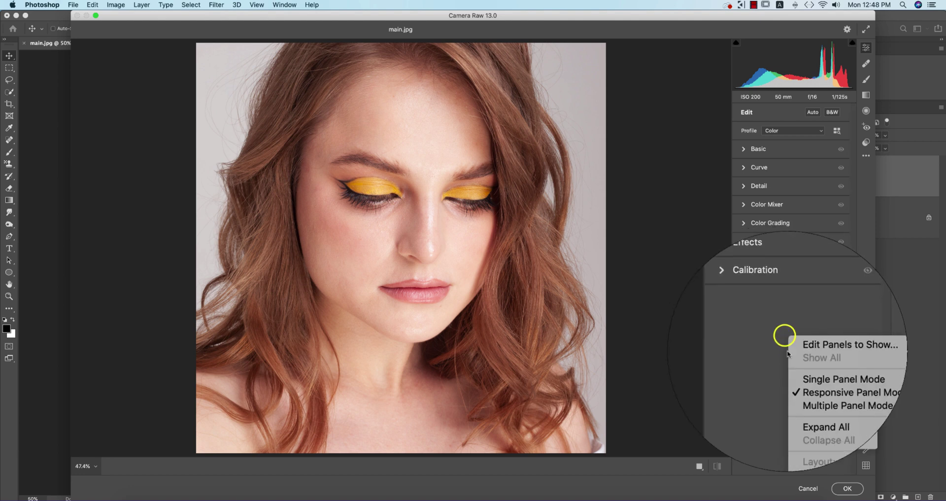
left_click(798, 348)
left_click(471, 132)
left_click_drag(473, 133, 654, 138)
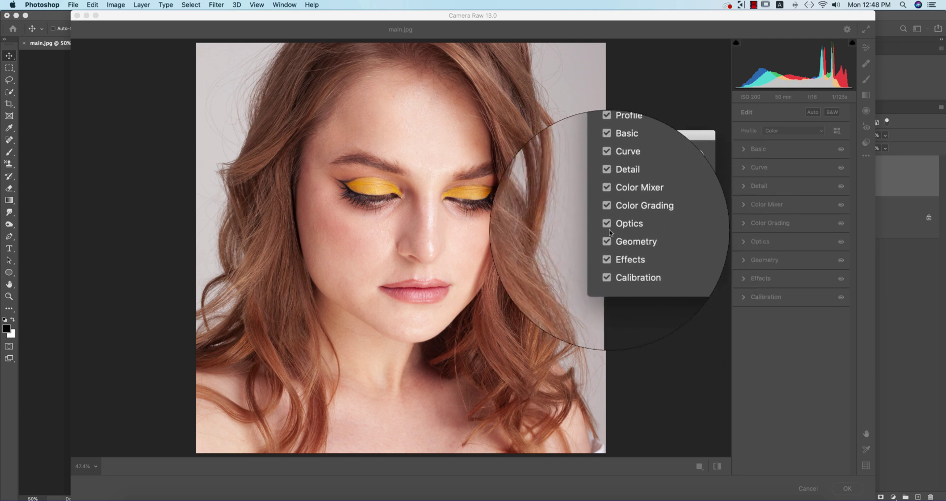
left_click(603, 239)
left_click(603, 226)
left_click(689, 159)
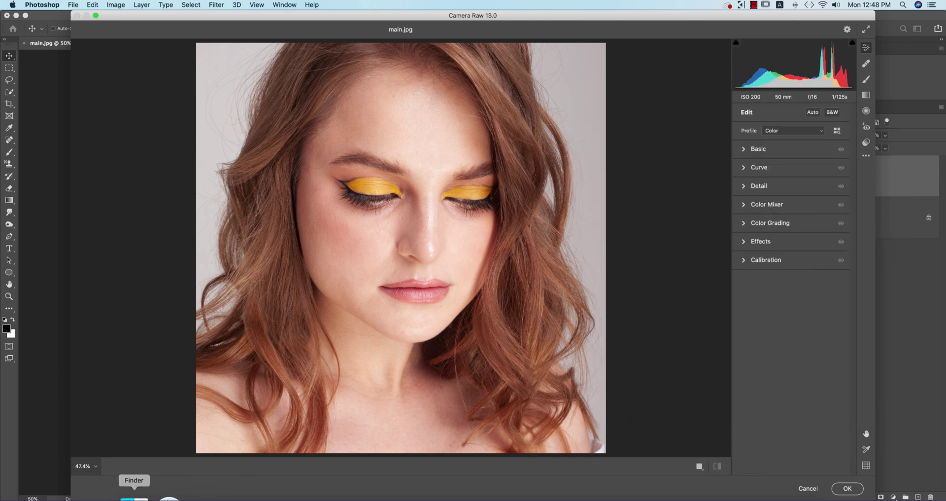
- Select six raw portrait files in Finder's RAW 1 folder and drag them into Photoshop
left_click(135, 496)
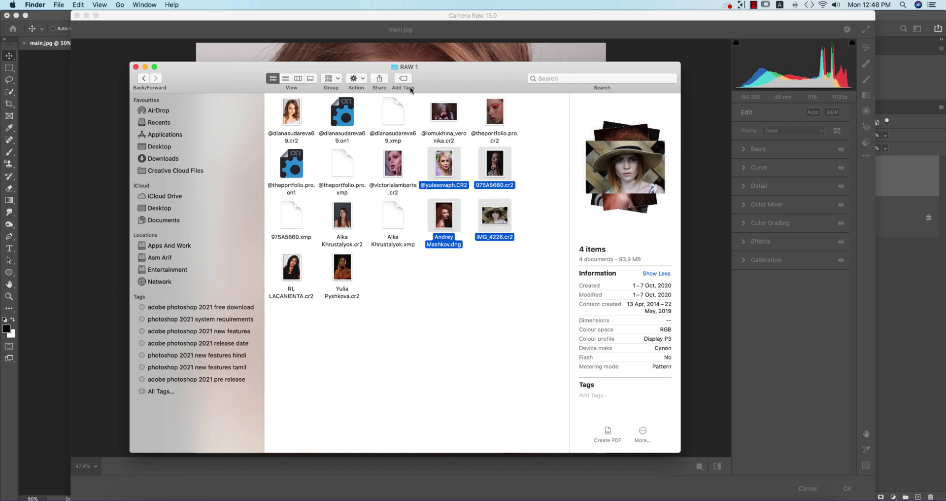
left_click_drag(341, 81, 448, 76)
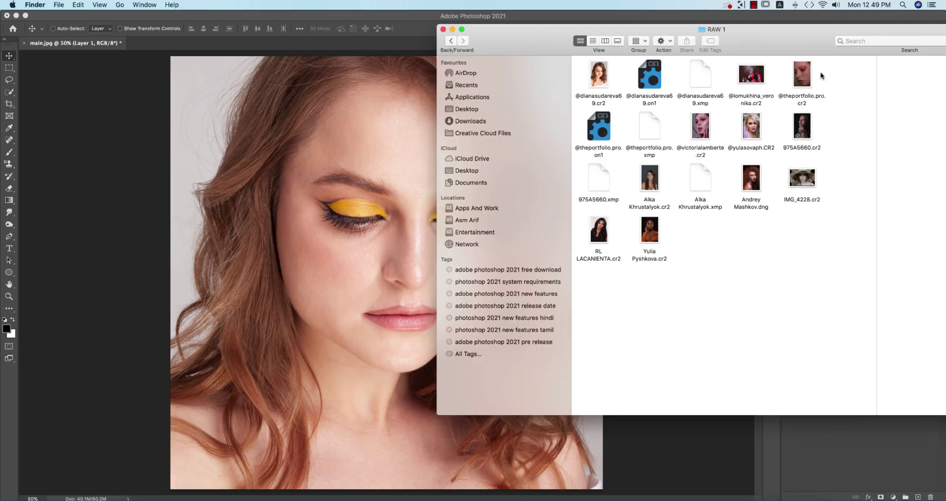
left_click_drag(832, 67, 752, 227)
left_click_drag(752, 183, 142, 48)
key("super+Tab")
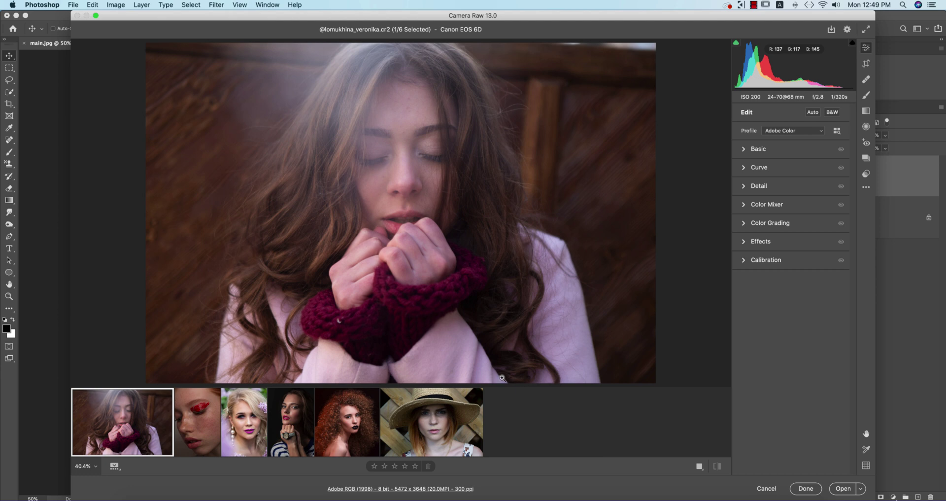
mouse_move(134, 432)
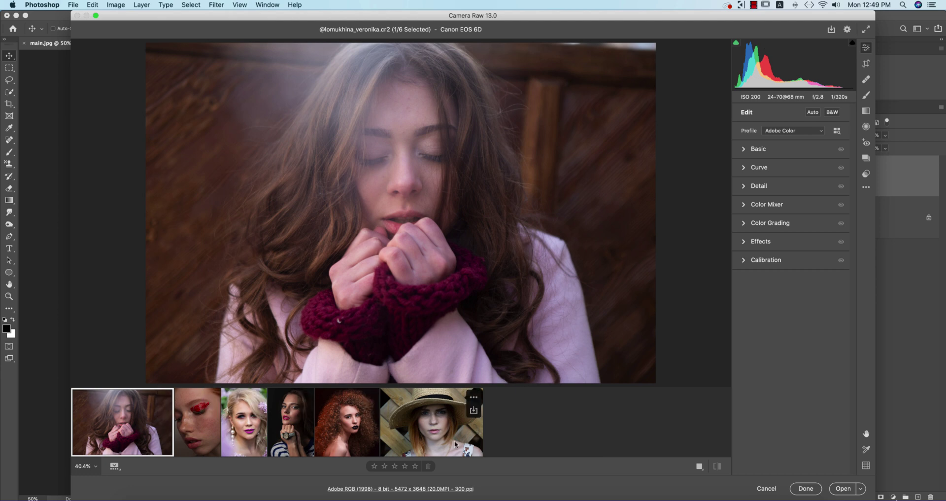
right_click(535, 440)
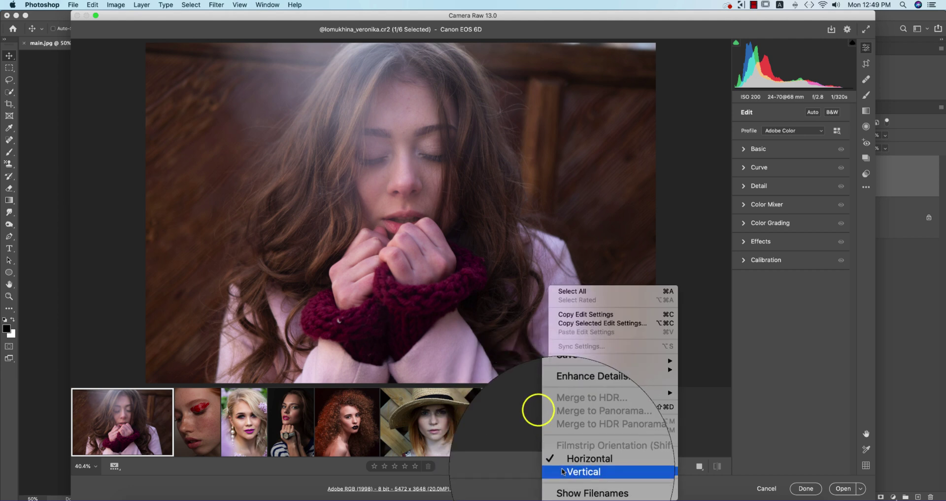
left_click(557, 468)
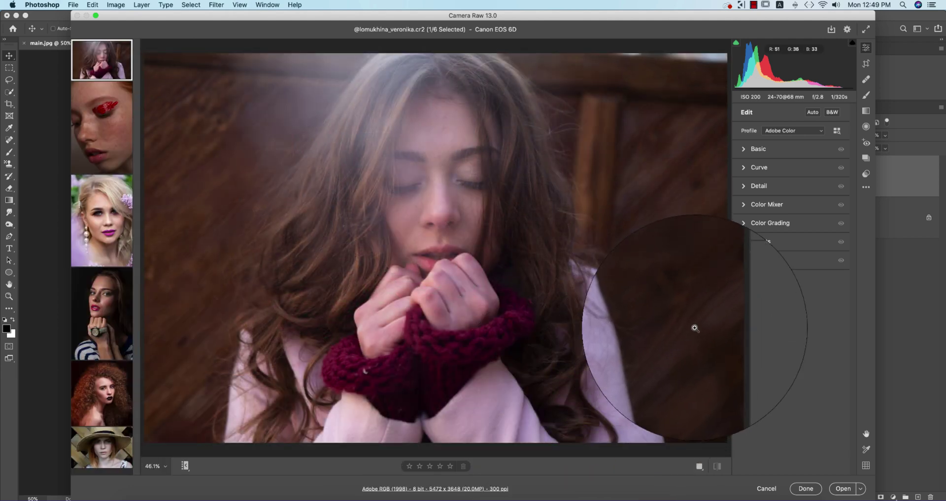
left_click(731, 299)
left_click_drag(141, 235, 233, 246)
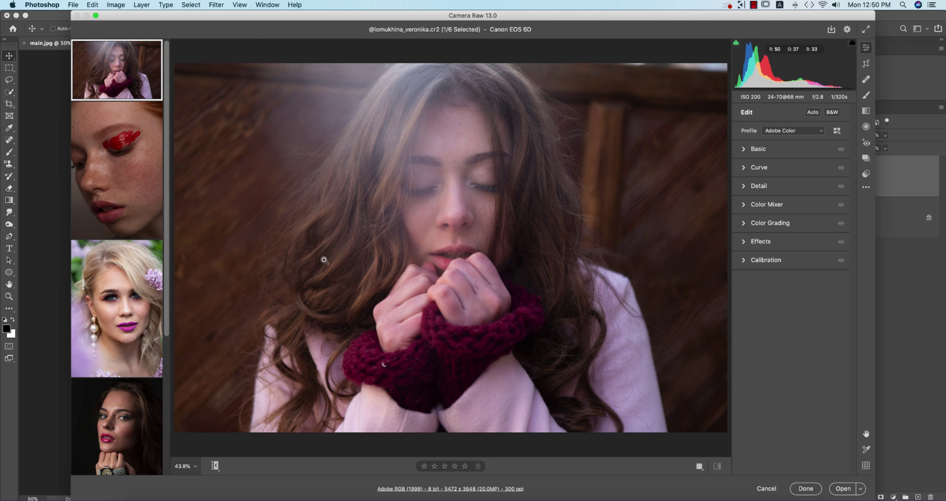
left_click(770, 488)
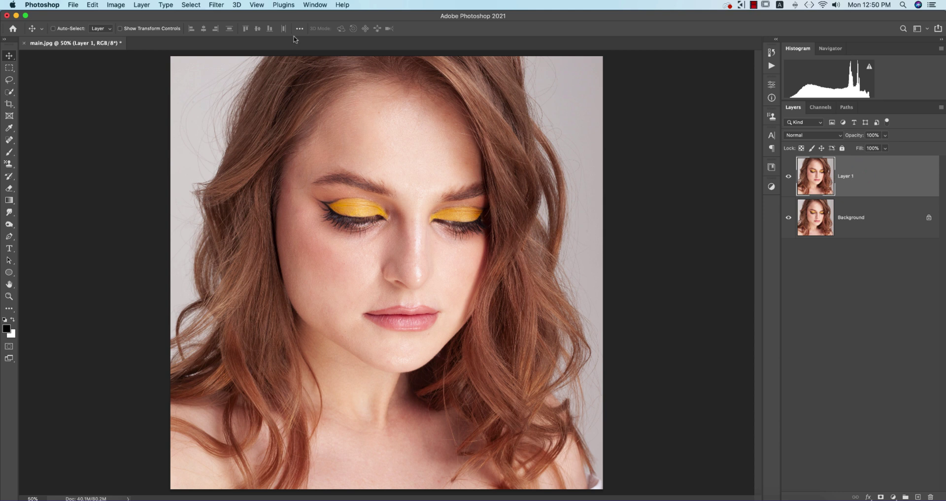
- Reopen Camera Raw on Layer 1 and lower Exposure to -0.65 and Texture to -12
left_click(216, 5)
left_click(237, 78)
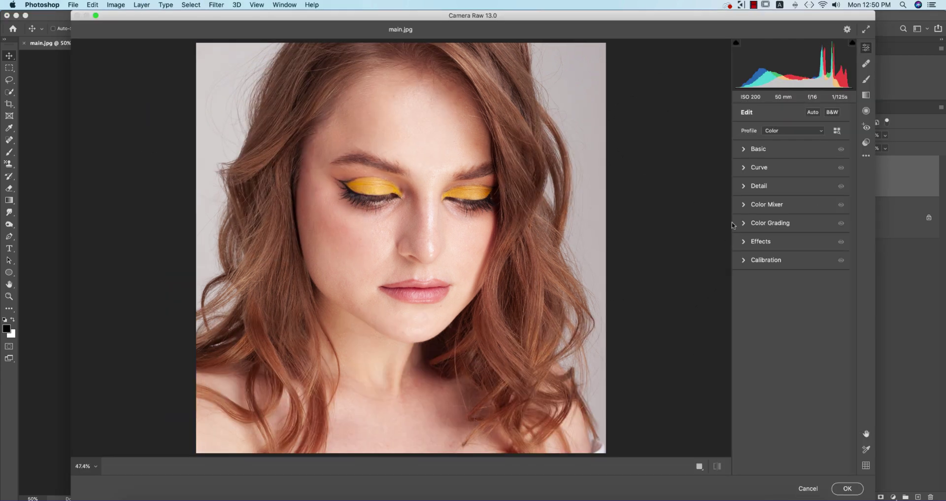
left_click(744, 149)
mouse_move(791, 221)
left_mouse_down()
mouse_move(782, 223)
mouse_move(793, 239)
mouse_move(748, 261)
mouse_move(775, 252)
mouse_move(798, 265)
mouse_move(804, 283)
left_mouse_up()
mouse_move(793, 319)
left_mouse_down()
mouse_move(785, 320)
mouse_move(795, 348)
mouse_move(792, 372)
mouse_move(784, 371)
mouse_move(789, 387)
left_mouse_up()
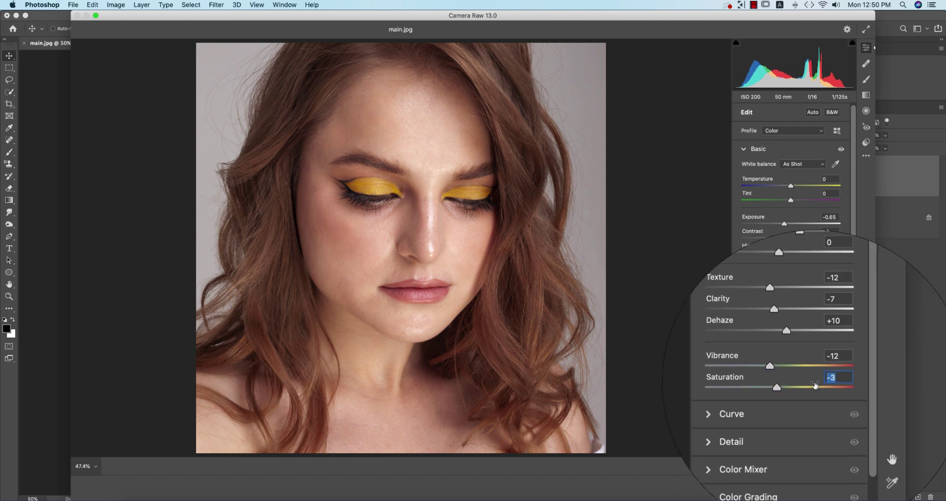
- Open the Color Mixer and boost Yellows saturation to +46
scroll(769, 379, "down", 3)
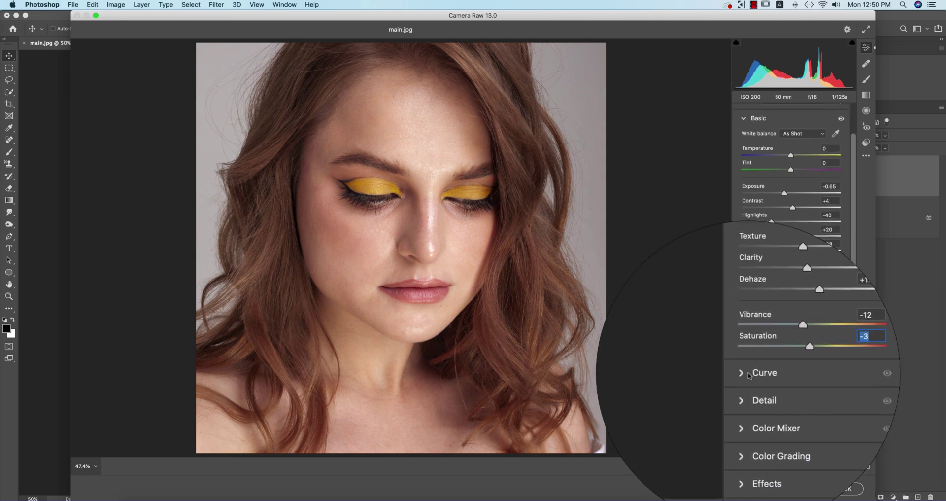
left_click(745, 118)
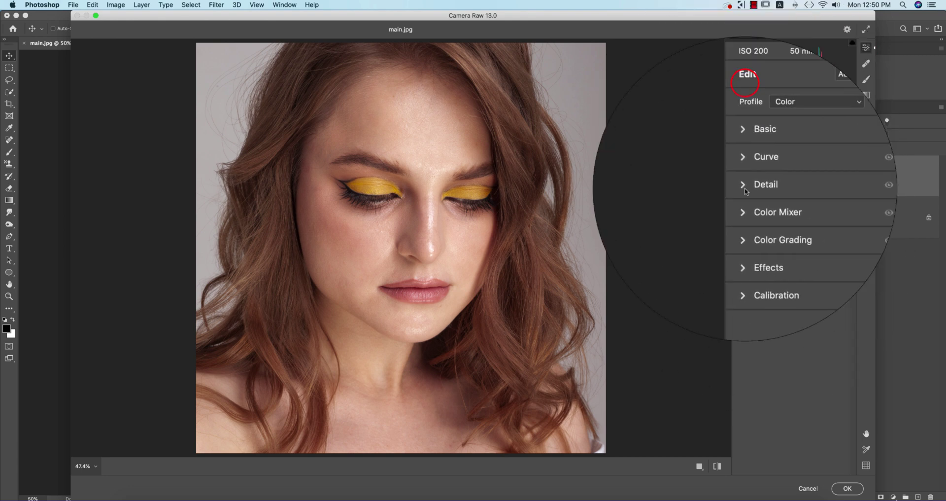
left_click(742, 204)
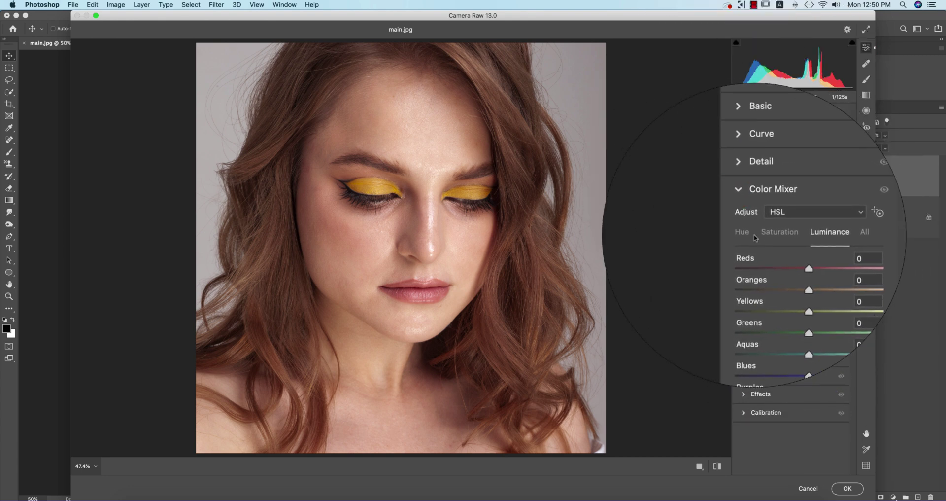
left_click(718, 215)
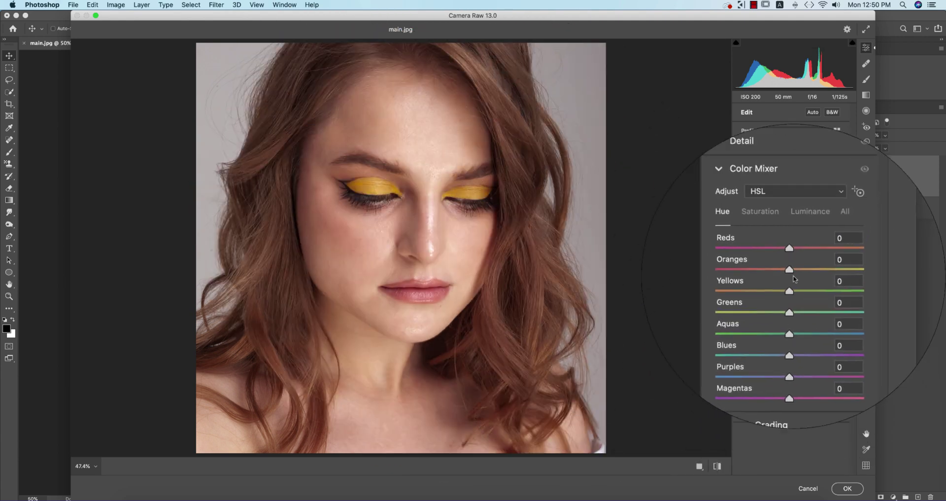
left_click(770, 230)
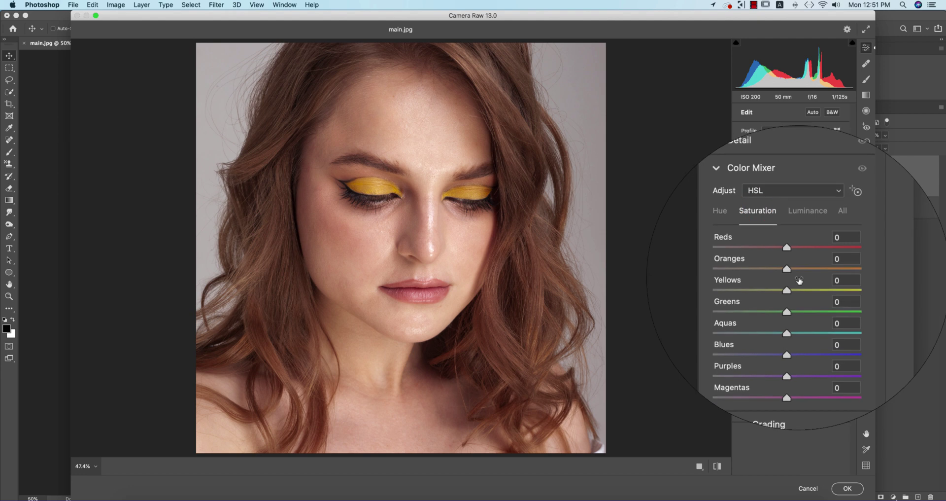
scroll(804, 281, "up", 2)
scroll(804, 286, "down", 2)
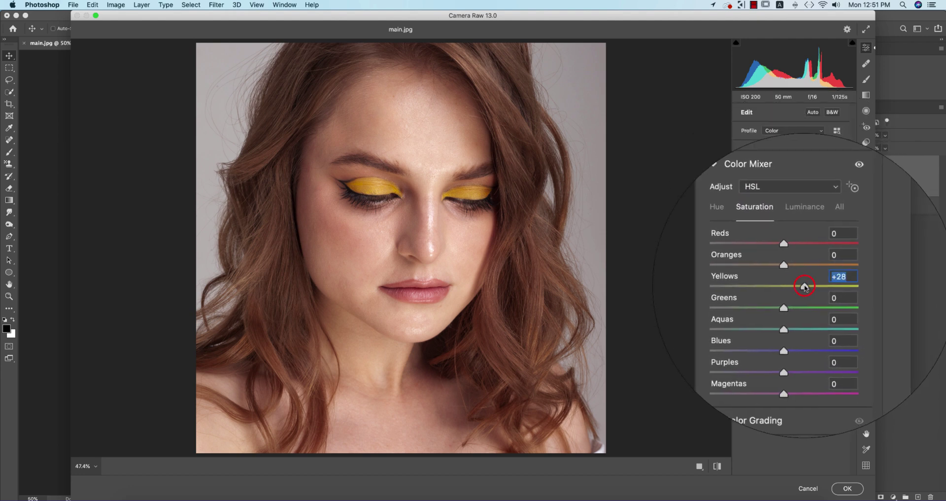
left_click_drag(805, 287, 812, 287)
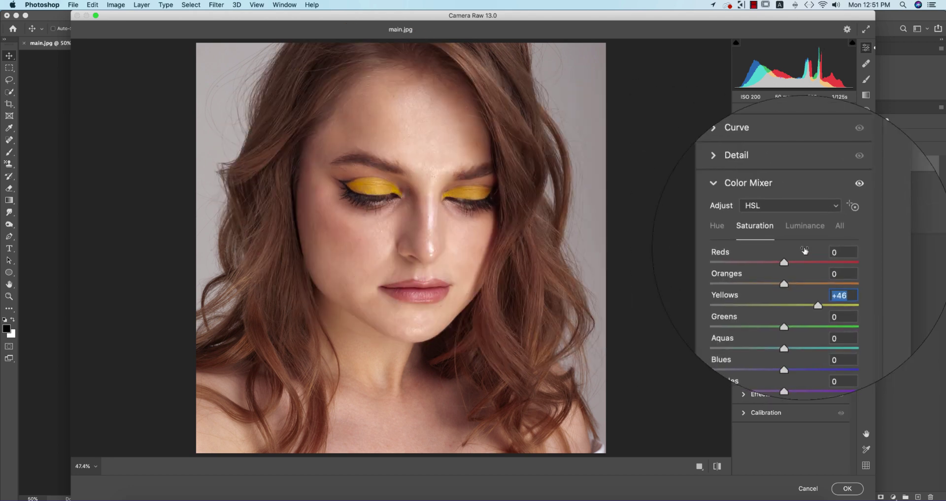
- Brighten Yellows and Reds luminance, shift Reds hue to -30 and set Reds saturation to +59
left_click(804, 225)
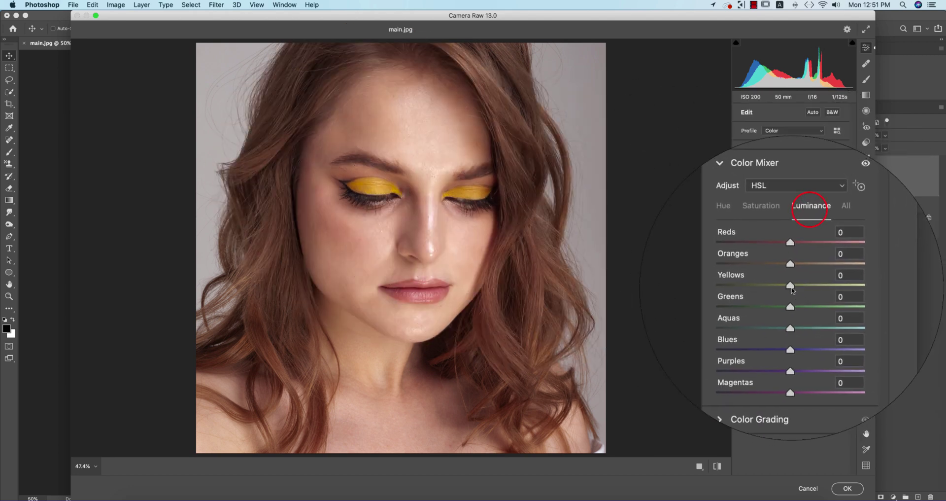
left_click_drag(791, 288, 808, 290)
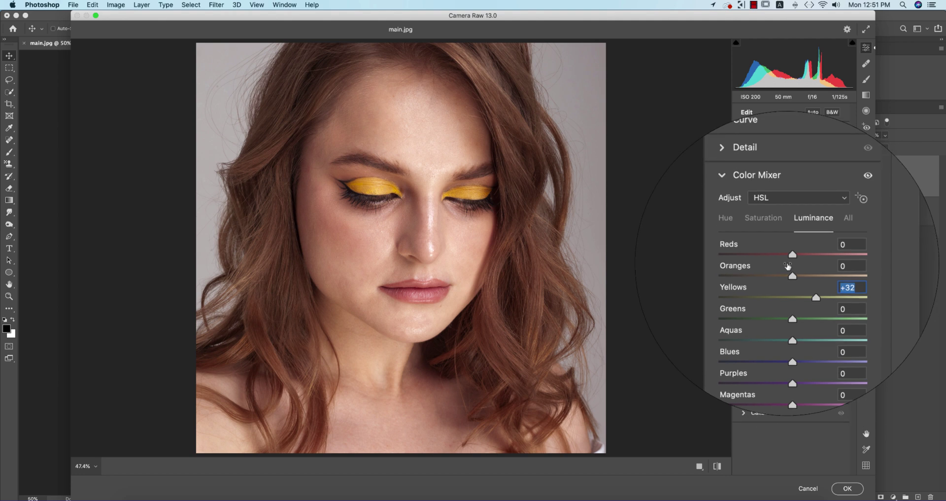
left_click_drag(798, 259, 810, 260)
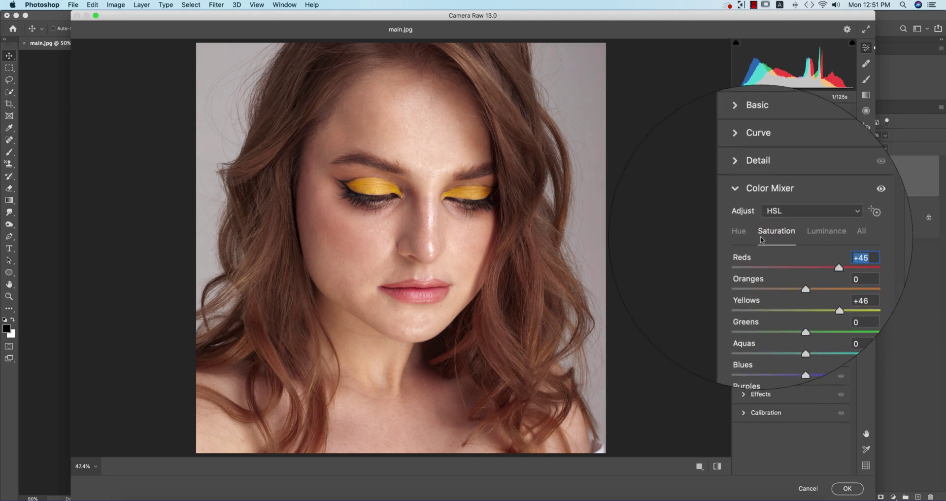
left_click(713, 220)
mouse_move(779, 257)
left_mouse_down()
mouse_move(795, 258)
mouse_move(775, 257)
left_mouse_up()
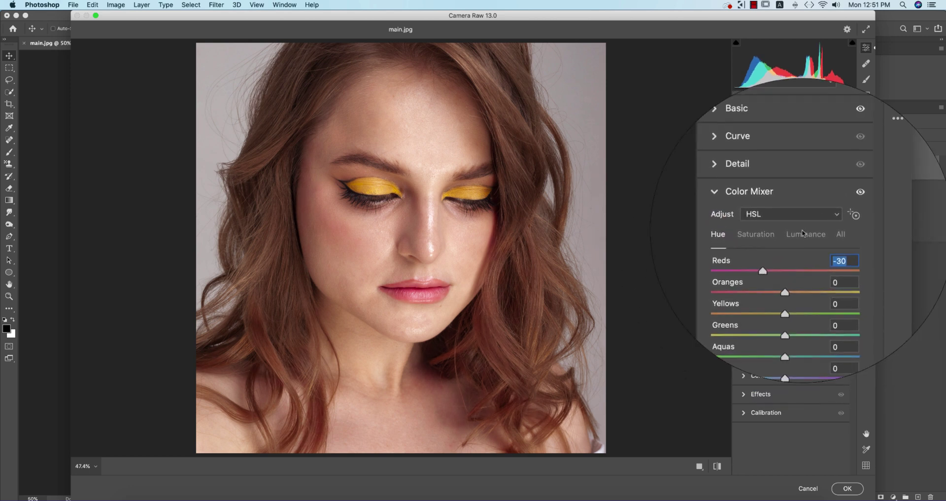
left_click(818, 221)
left_click(811, 258)
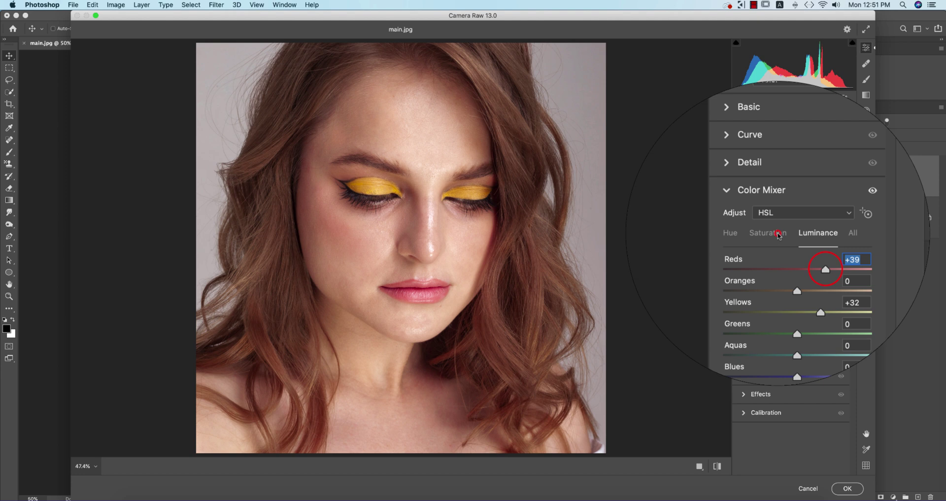
left_click(753, 223)
left_click_drag(826, 257, 817, 257)
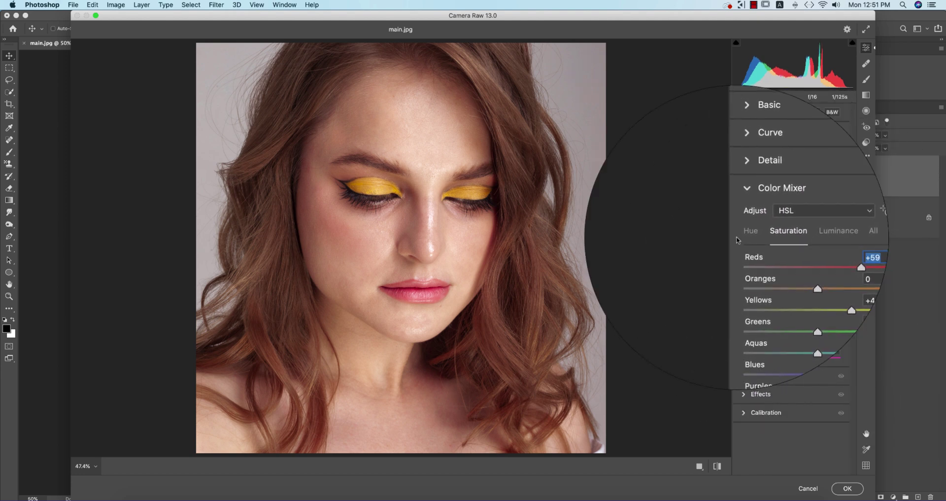
left_click(746, 233)
left_click(772, 233)
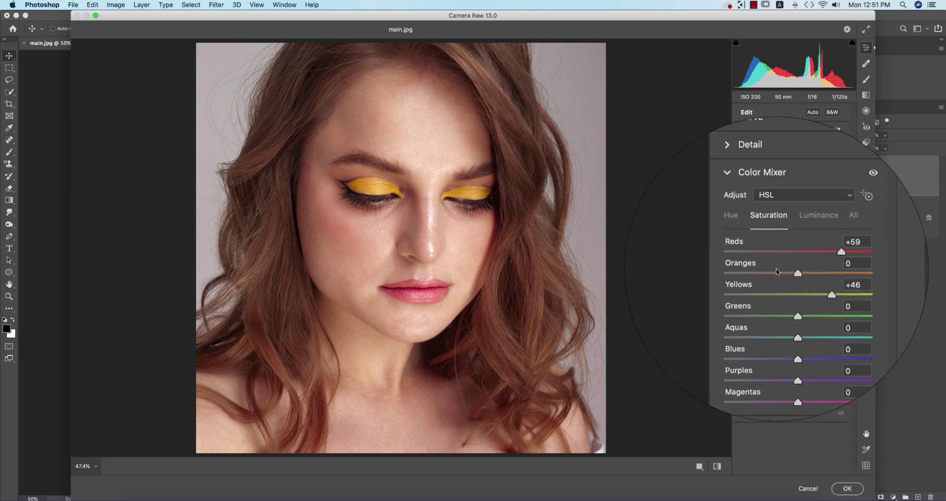
- Darken Aquas, Blues and Purples, raise Blues saturation to +61, and shift Oranges hue to +21
left_click(808, 209)
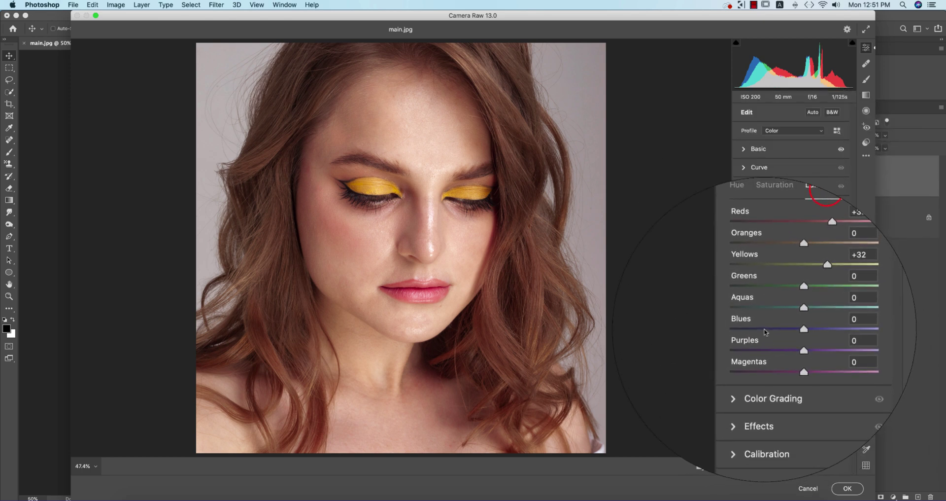
left_click_drag(803, 332, 766, 315)
left_click_drag(804, 357, 765, 357)
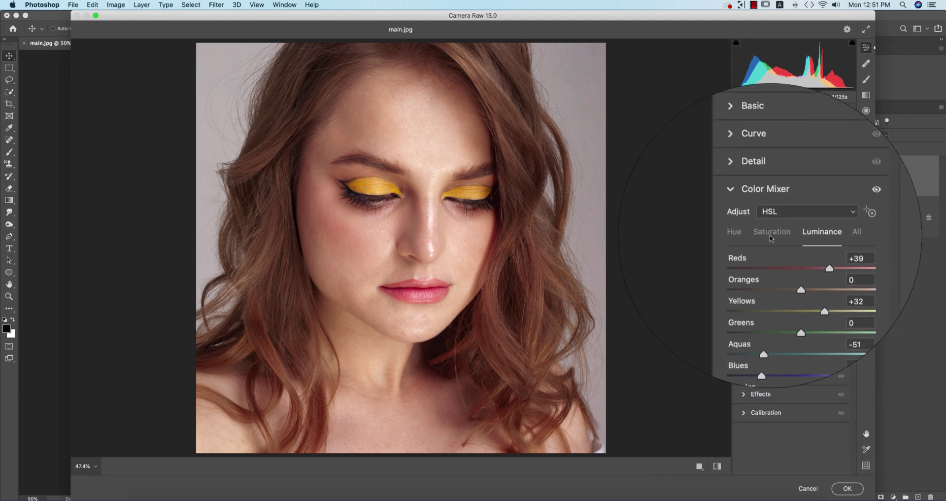
left_click(756, 187)
left_click_drag(809, 330, 824, 327)
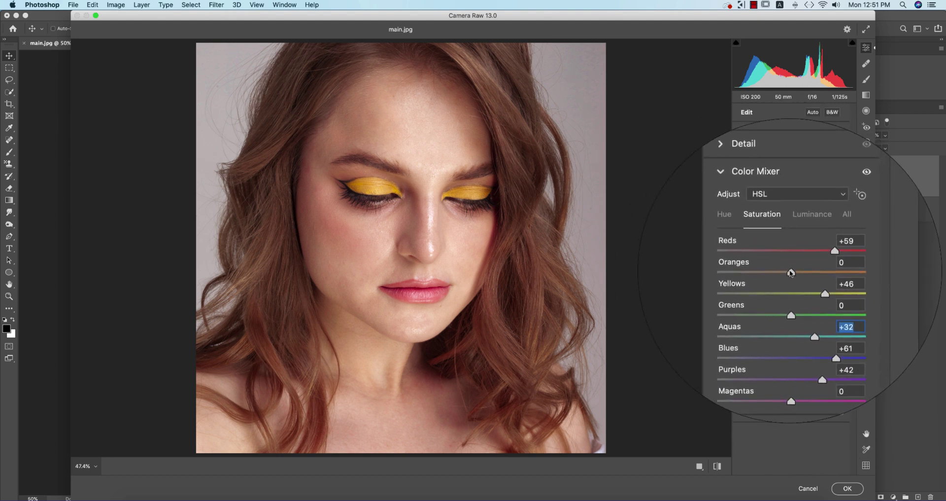
left_click_drag(789, 271, 783, 273)
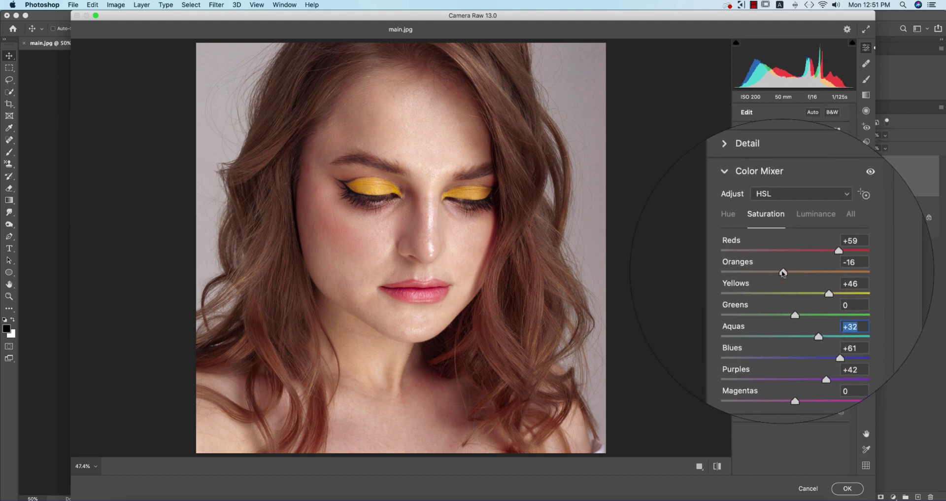
left_click(746, 233)
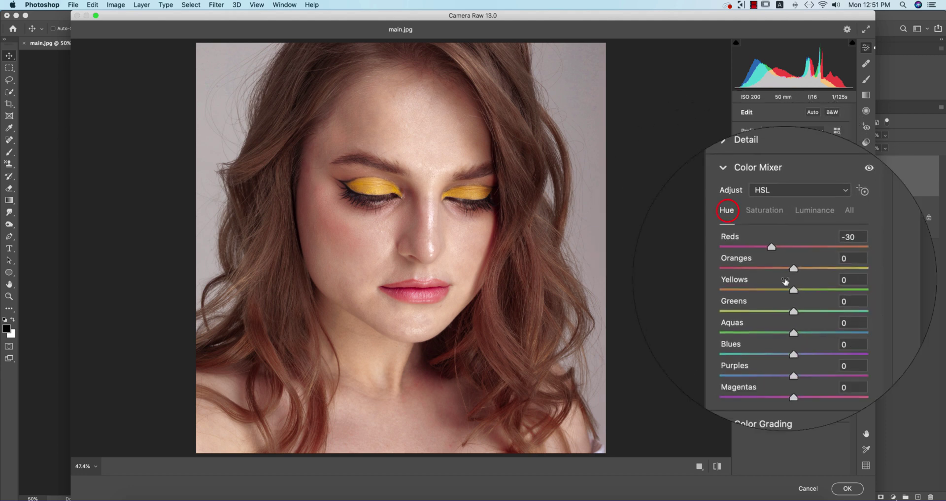
left_click_drag(792, 269, 801, 272)
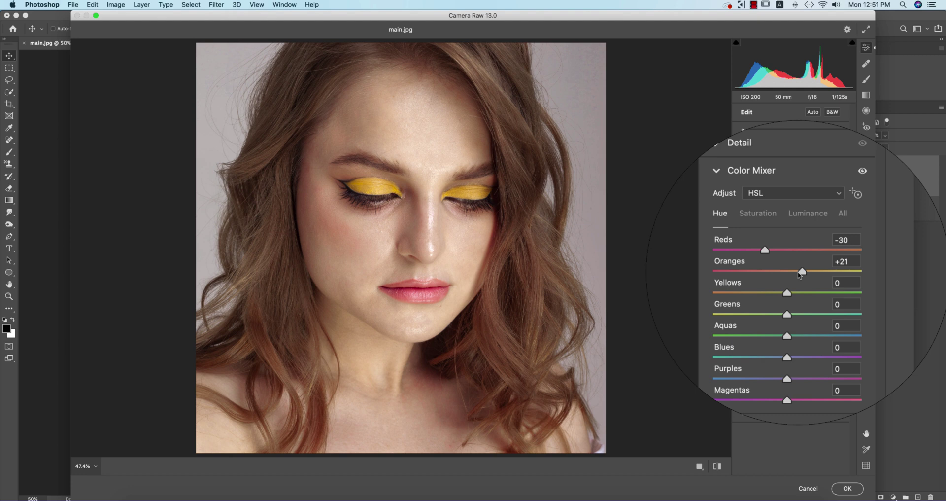
- Compare before/after, expand Color Grading, then undo trial midtone and highlight tints
left_click(717, 465)
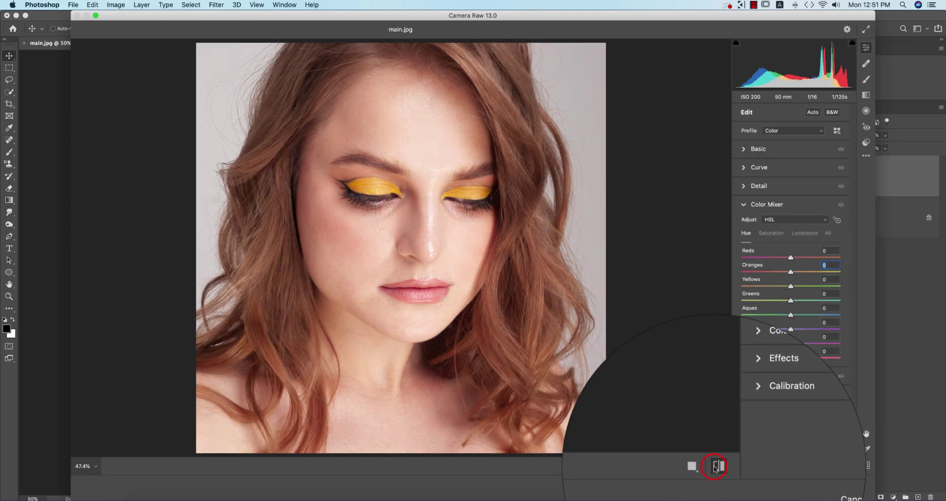
left_click(716, 465)
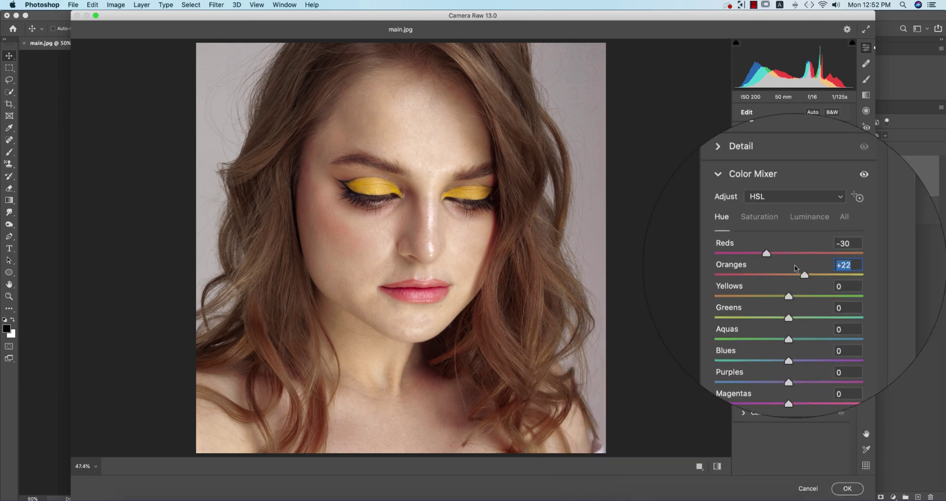
left_click(743, 204)
left_click(743, 223)
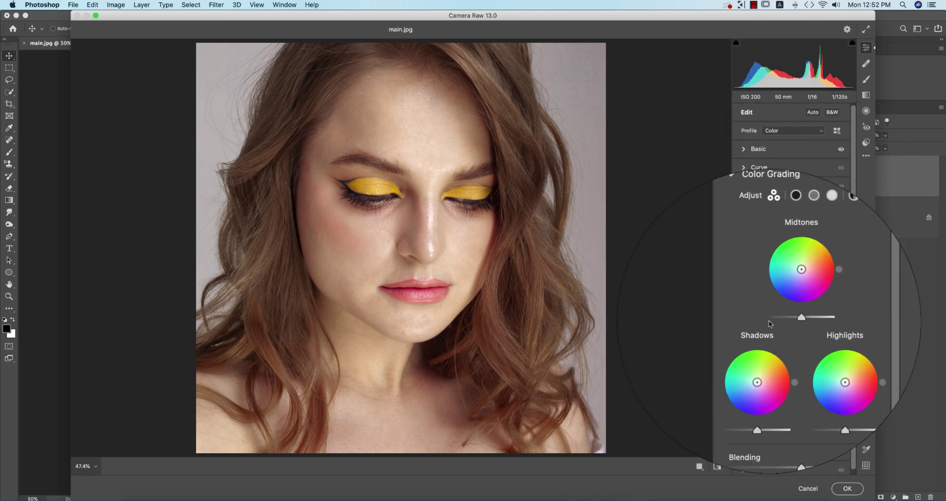
mouse_move(790, 288)
left_mouse_down()
mouse_move(794, 280)
mouse_move(783, 282)
mouse_move(800, 291)
mouse_move(791, 290)
left_mouse_up()
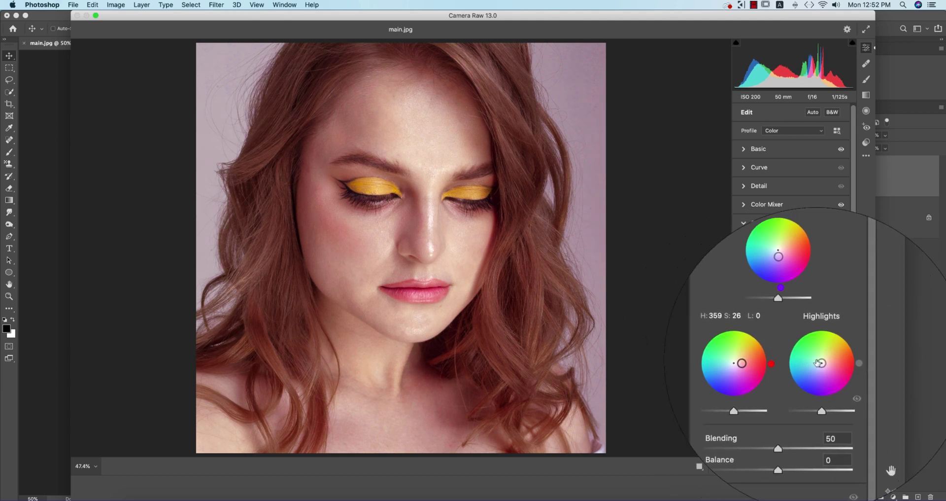
left_click_drag(847, 363, 819, 358)
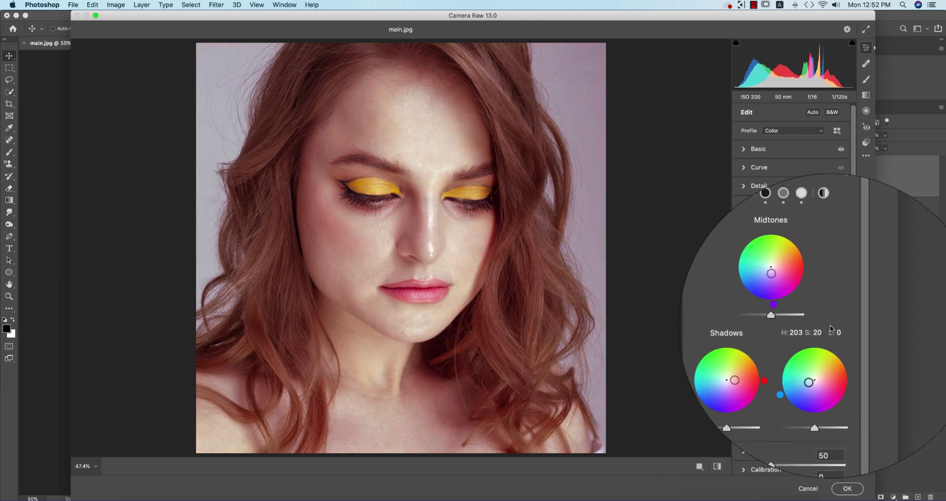
key("super+z")
key("super+z")
key("super+z")
key("super+z")
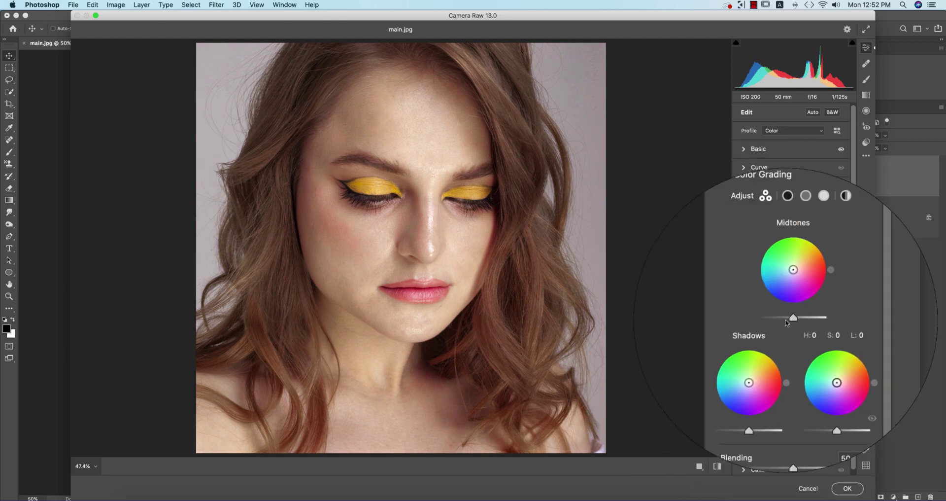
- Tint the shadows faintly green with low saturation and hue around 109
left_click(787, 238)
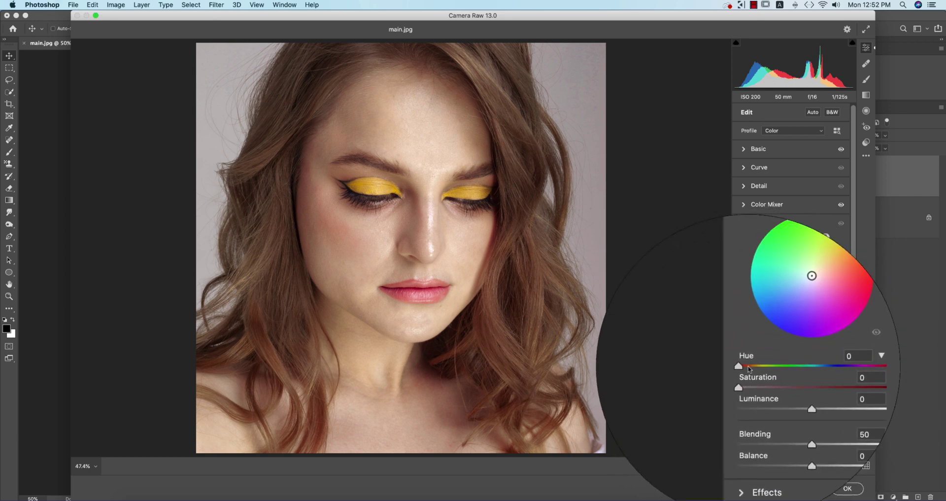
left_click(837, 373)
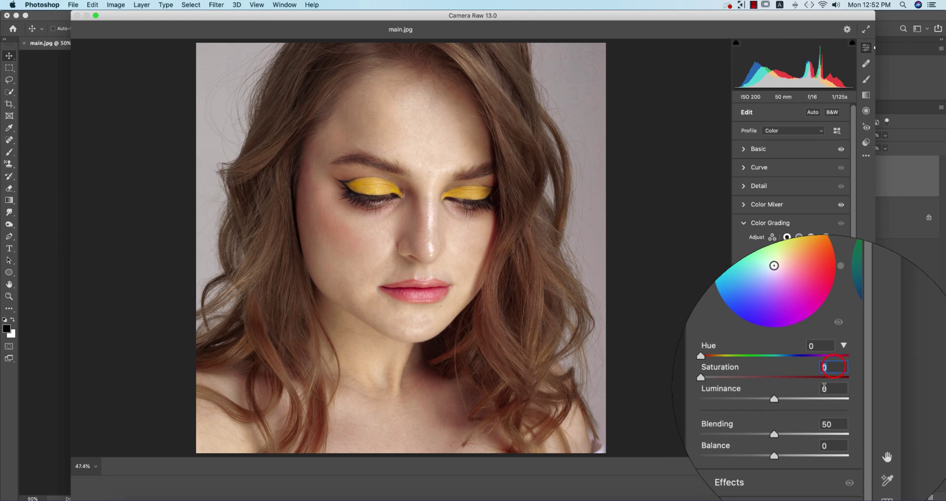
left_click(826, 388)
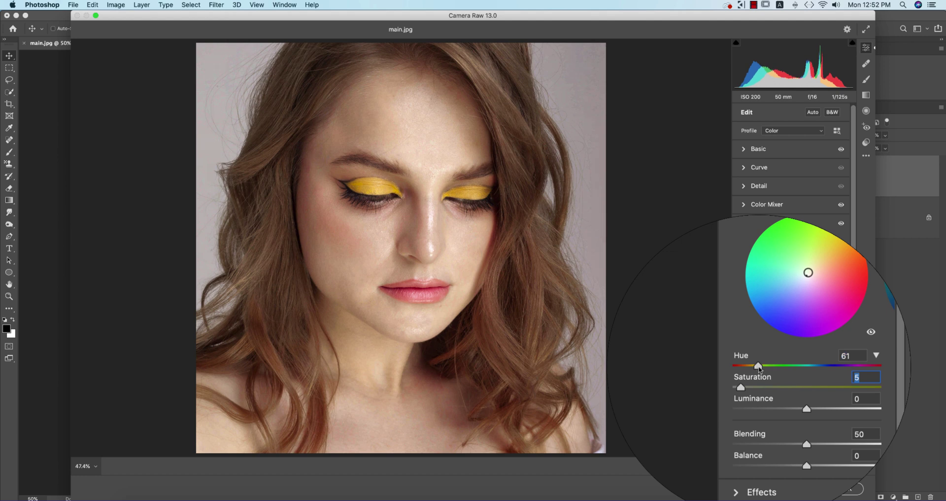
left_click_drag(759, 368, 800, 368)
- Tint midtones cool at hue 158 and highlights warm at hue 27, saturation 8
left_click(801, 238)
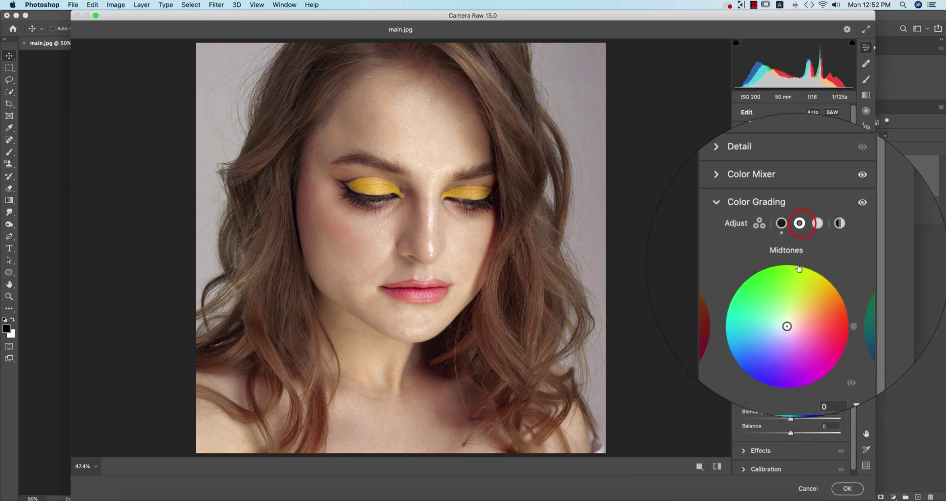
left_click(750, 378)
left_click_drag(740, 365, 781, 369)
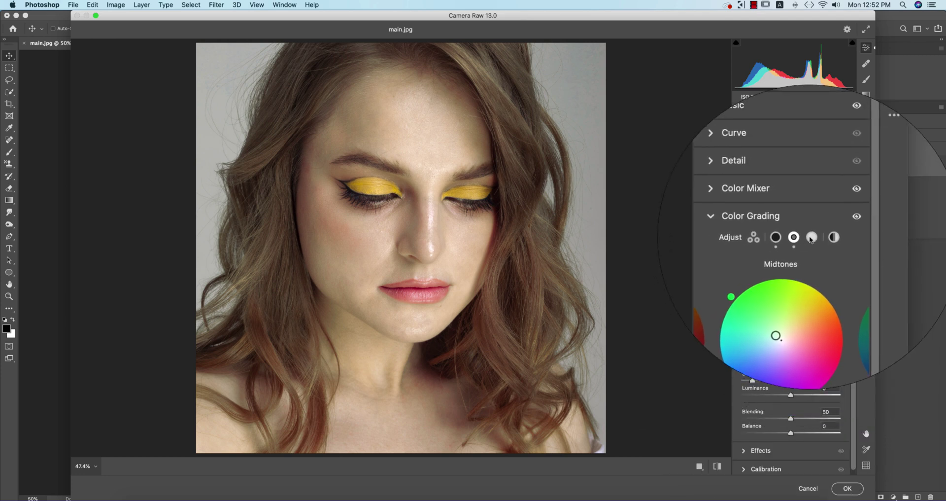
left_click(812, 238)
mouse_move(741, 366)
left_mouse_down()
mouse_move(749, 381)
mouse_move(769, 366)
mouse_move(806, 367)
mouse_move(752, 370)
left_mouse_up()
- Compare before/after, raise Dehaze to +28, and commit the Camera Raw edits to Layer 1
left_click(717, 465)
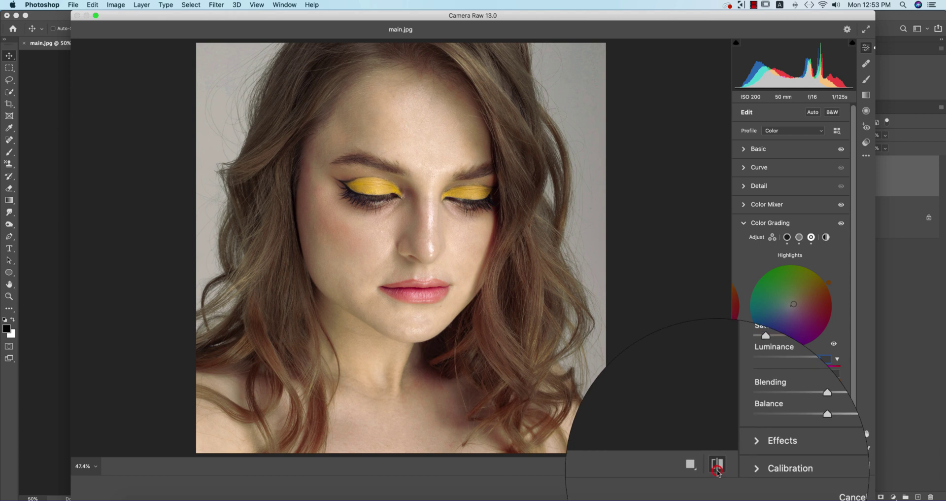
left_click(717, 465)
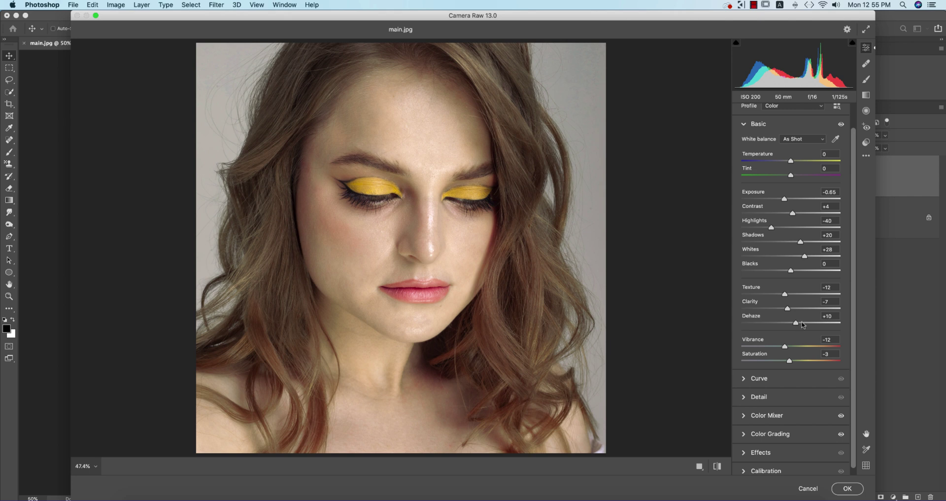
left_click_drag(803, 324, 805, 324)
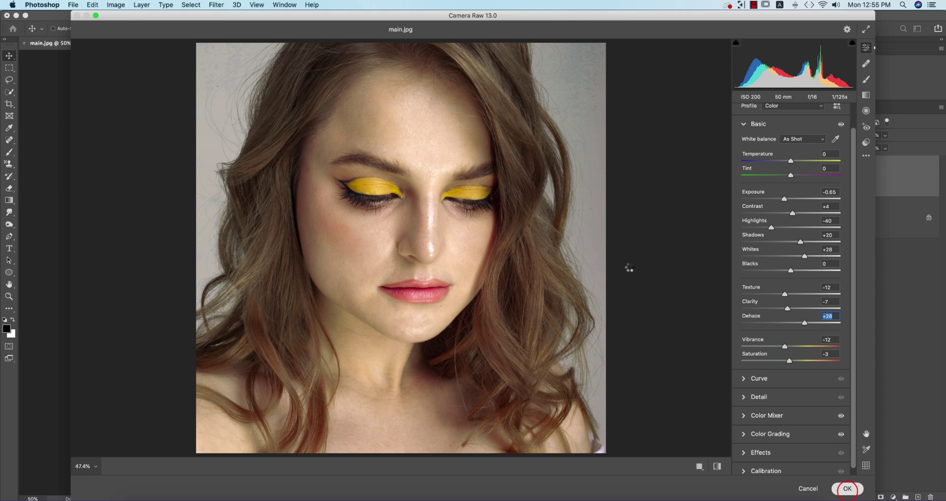
key("Return")
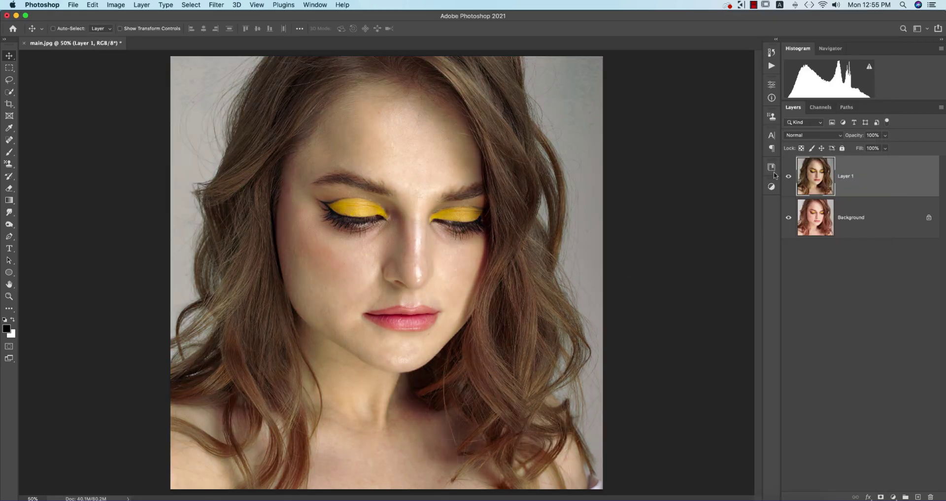
- Toggle Layer 1 off and on to compare against the Background, then open the Filter menu
left_click(788, 177)
left_click(789, 178)
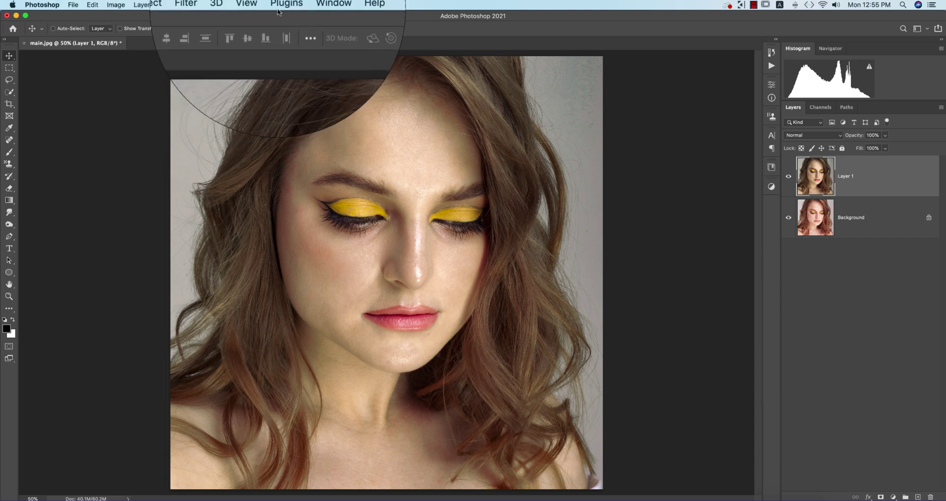
left_click(220, 5)
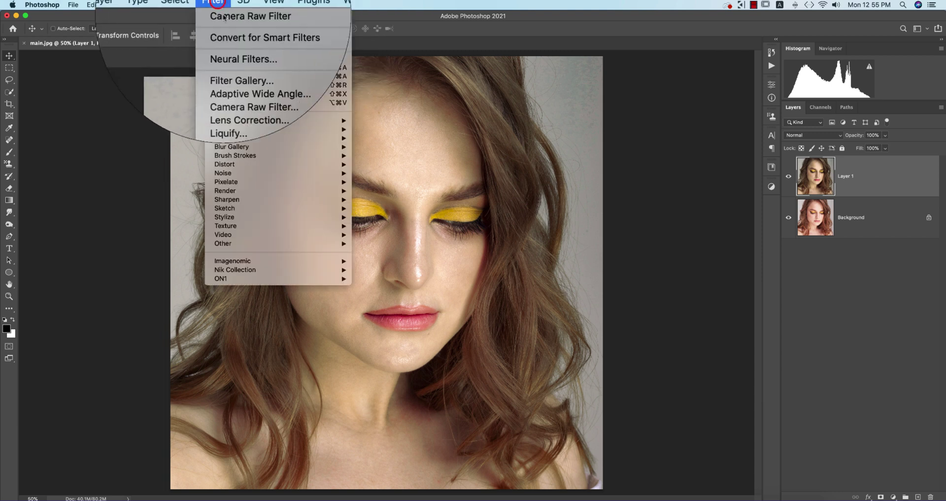
- Apply the Skin Smoothing neural filter with raised Blur and Smoothness, output to a new Layer 2
left_click(241, 46)
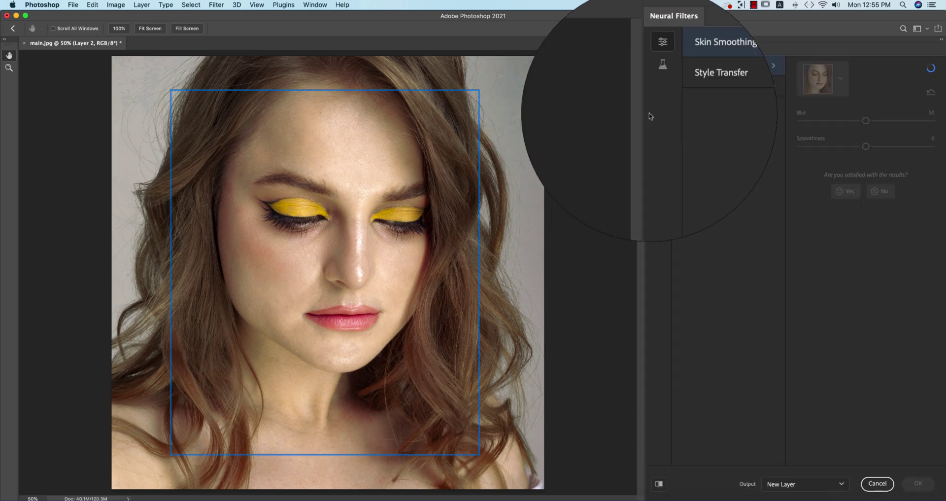
left_click(763, 68)
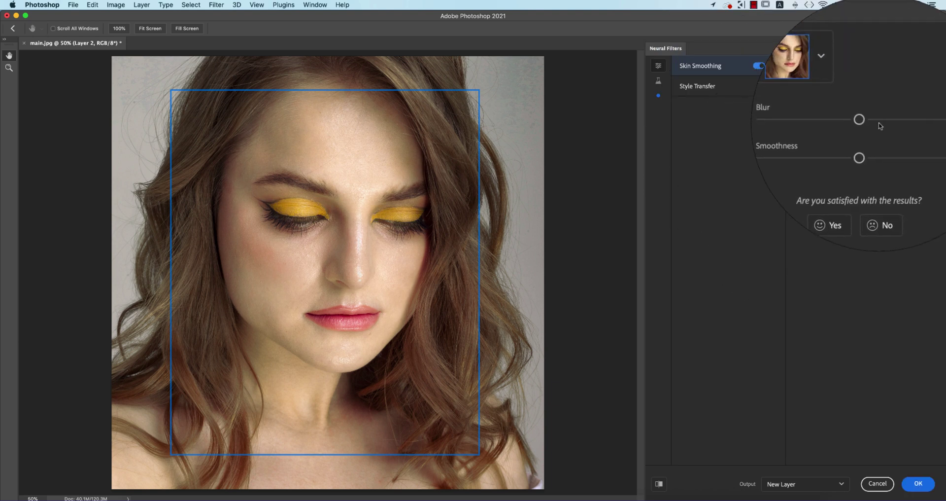
left_click(877, 121)
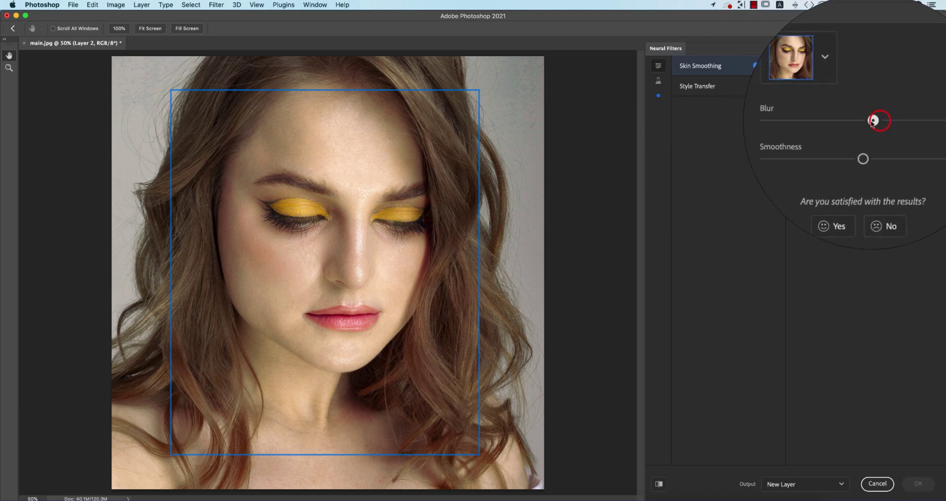
left_click(882, 146)
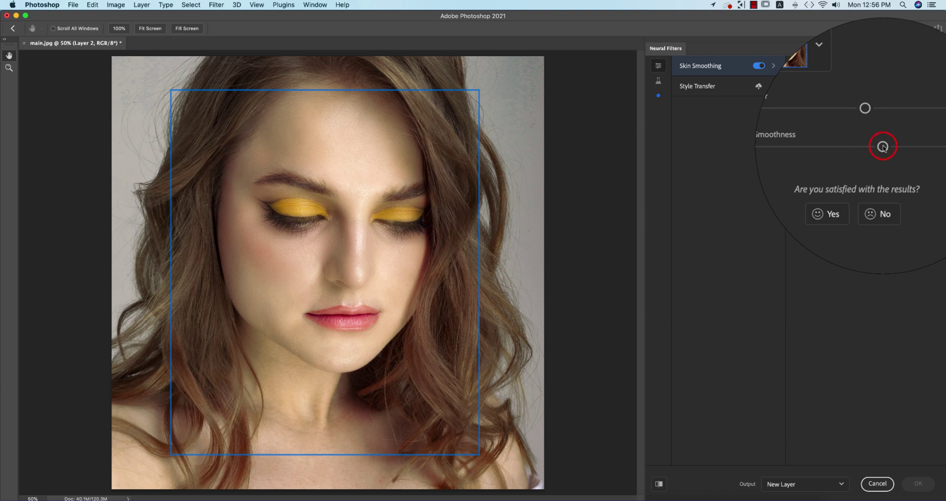
left_click_drag(878, 121, 846, 123)
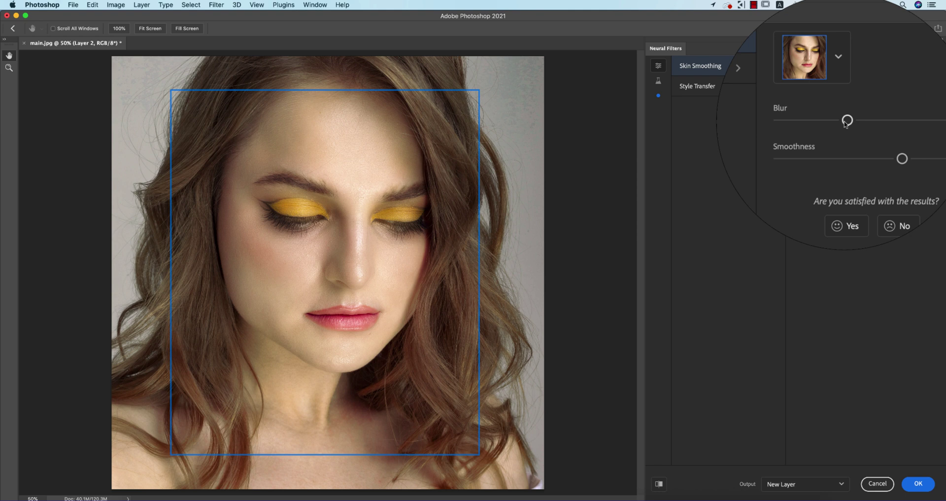
left_click(918, 483)
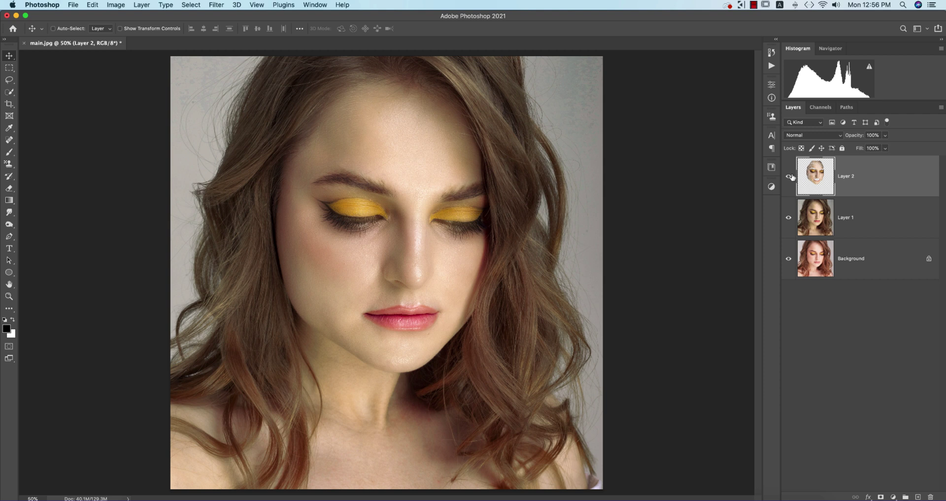
- Add a Levels 1 adjustment layer with black input 9, then select the layers down to Layer 1
left_click(789, 176)
left_click(789, 176)
left_click(893, 496)
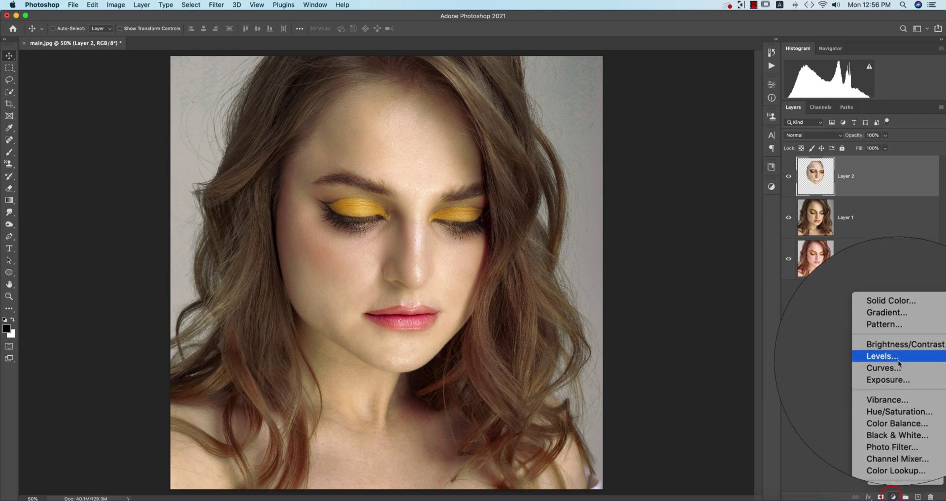
left_click(898, 359)
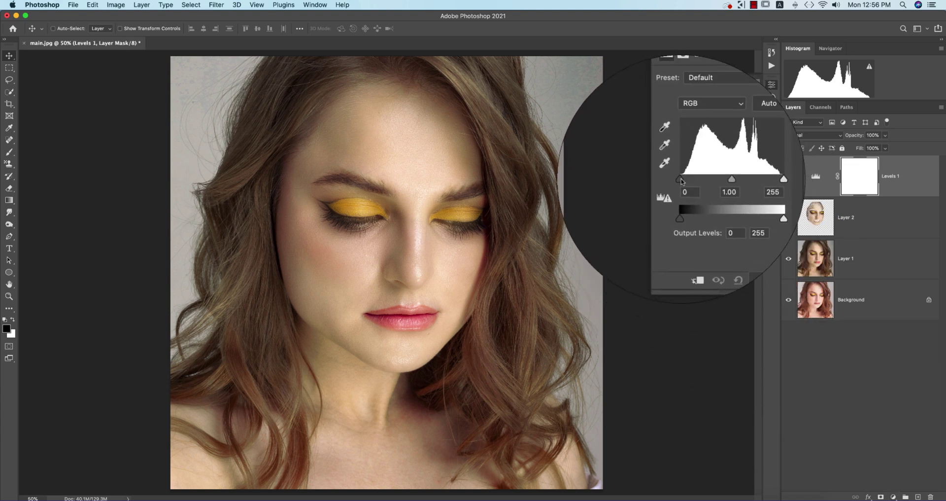
left_click(683, 180)
left_click_drag(683, 179, 682, 179)
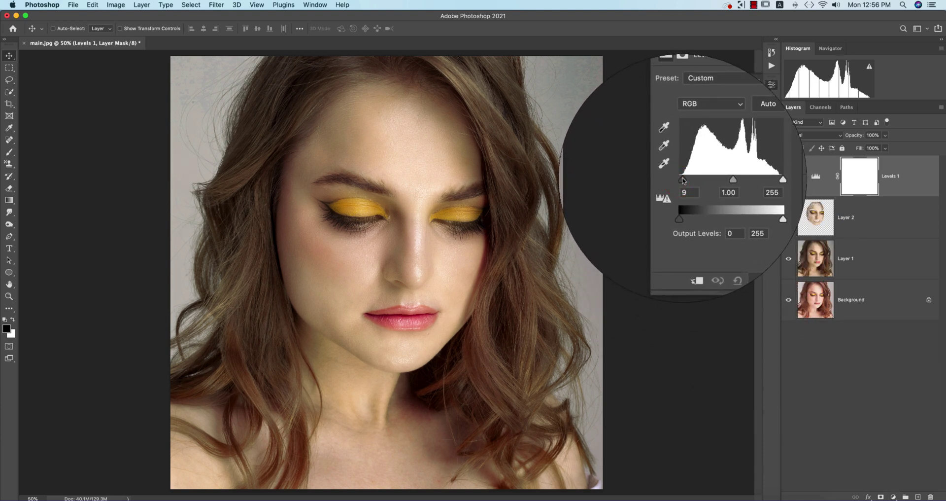
left_click(747, 82)
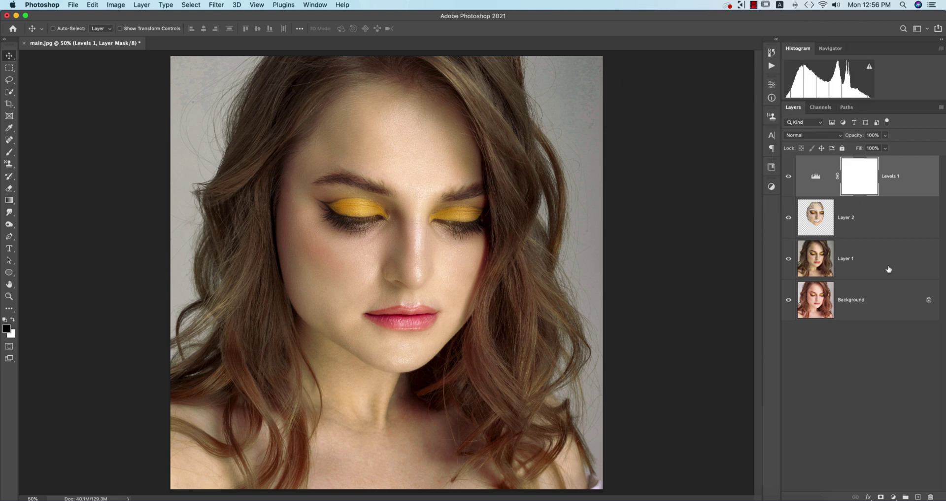
left_click(888, 267)
- Group the selected layers into Group 1 and convert it to a smart object
key("super+g")
right_click(832, 167)
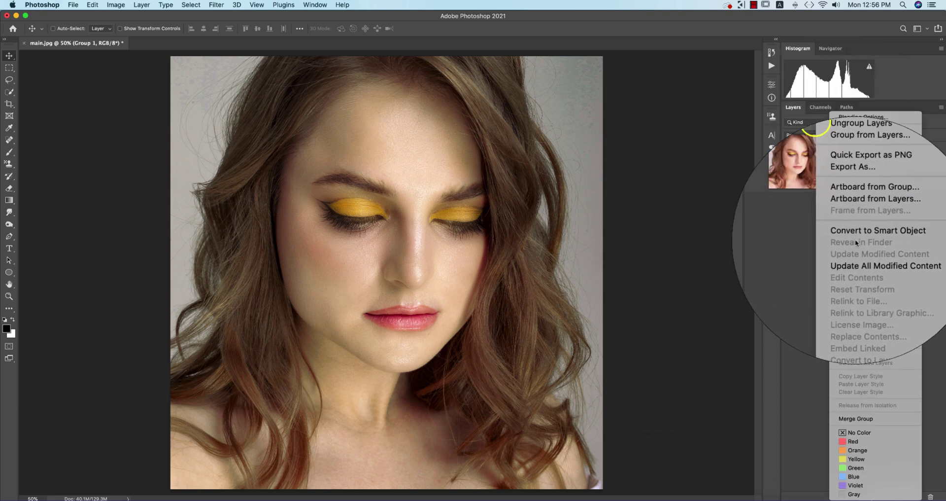
left_click(855, 236)
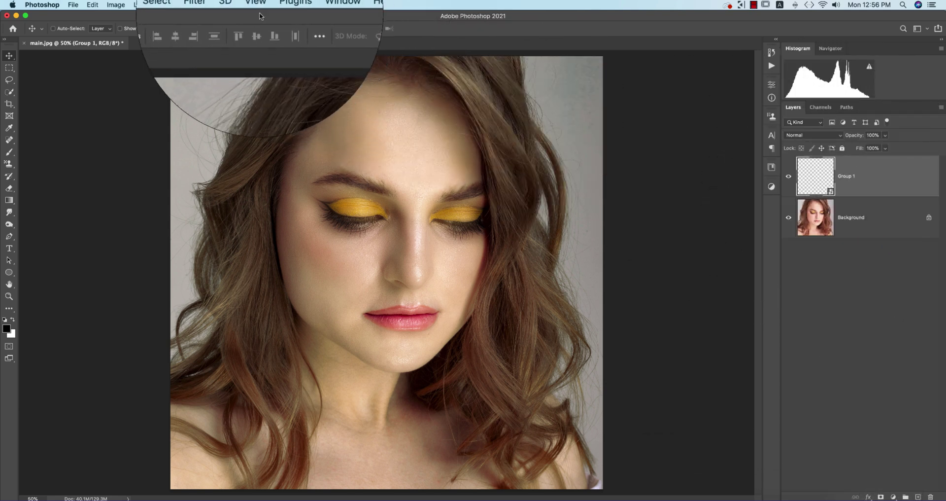
- Launch Nik Collection Color Efex Pro 4 on the Group 1 smart object
left_click(217, 5)
mouse_move(306, 279)
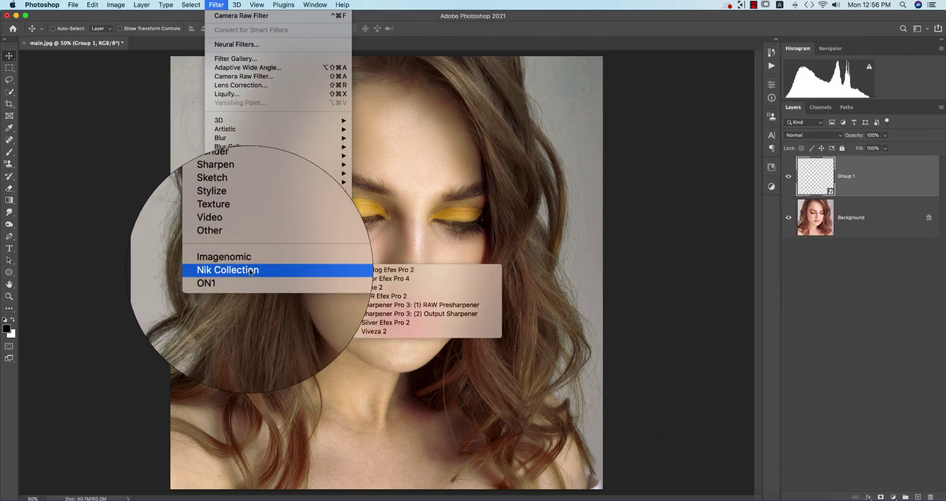
left_click(364, 280)
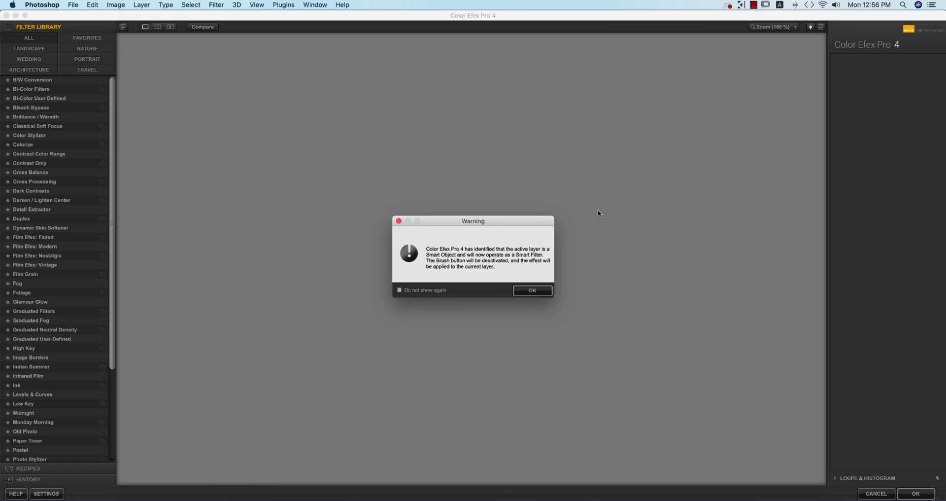
- Apply Cross Processing with method C04 at 33% strength to Group 1 as a Smart Filter
left_click(531, 291)
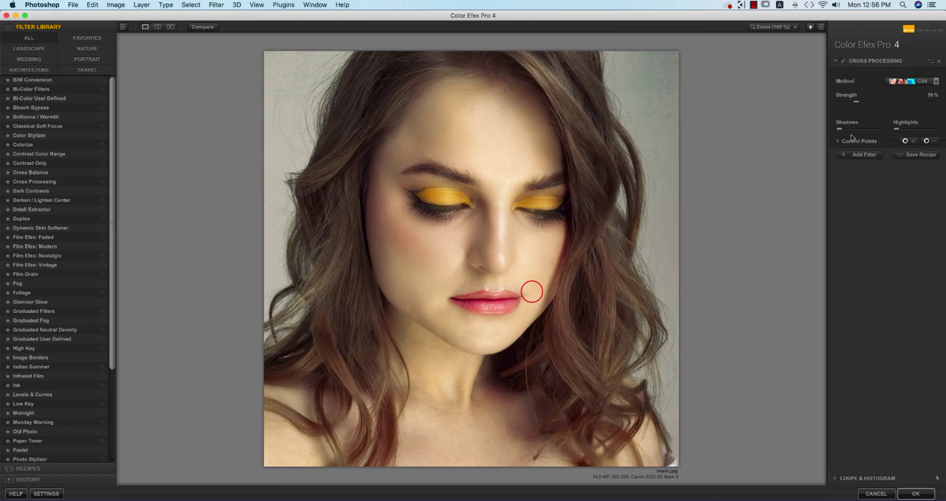
left_click(894, 76)
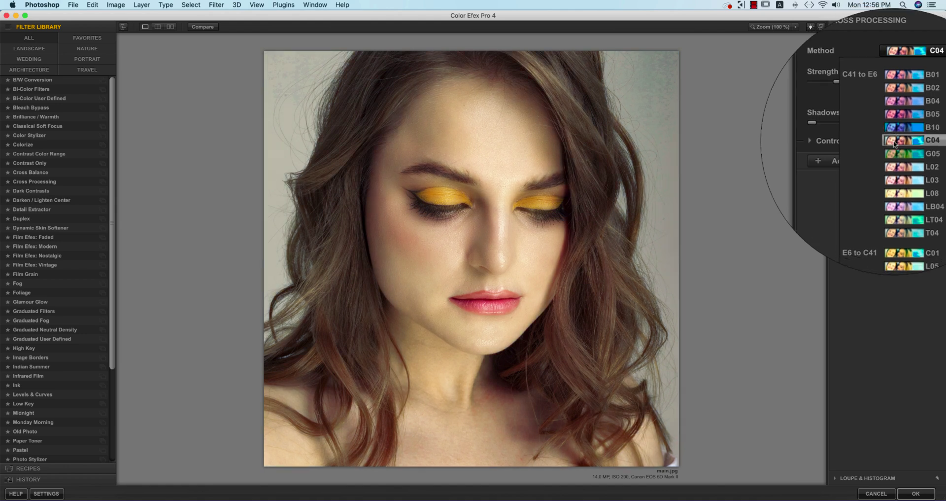
left_click(895, 163)
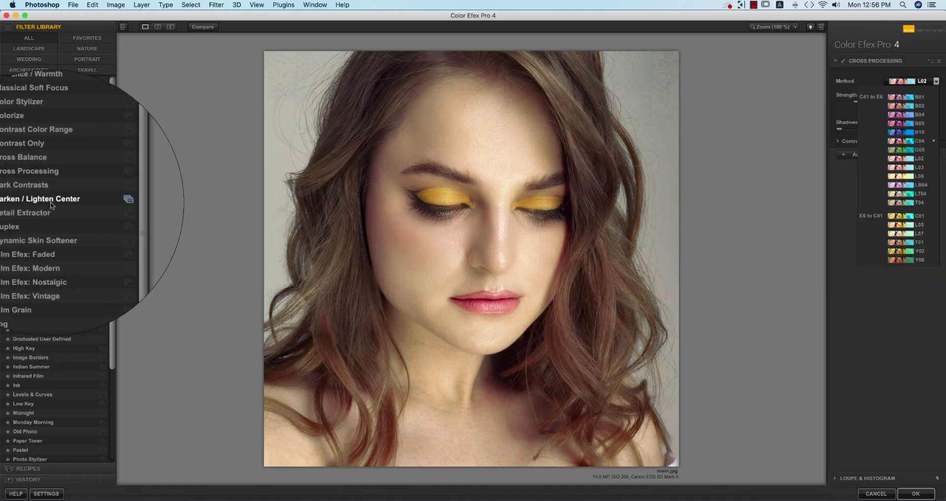
left_click(49, 183)
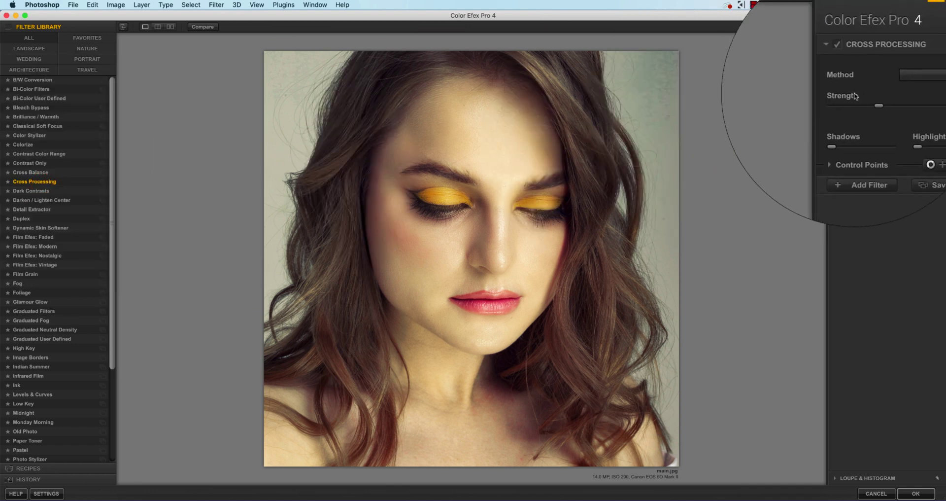
left_click(912, 80)
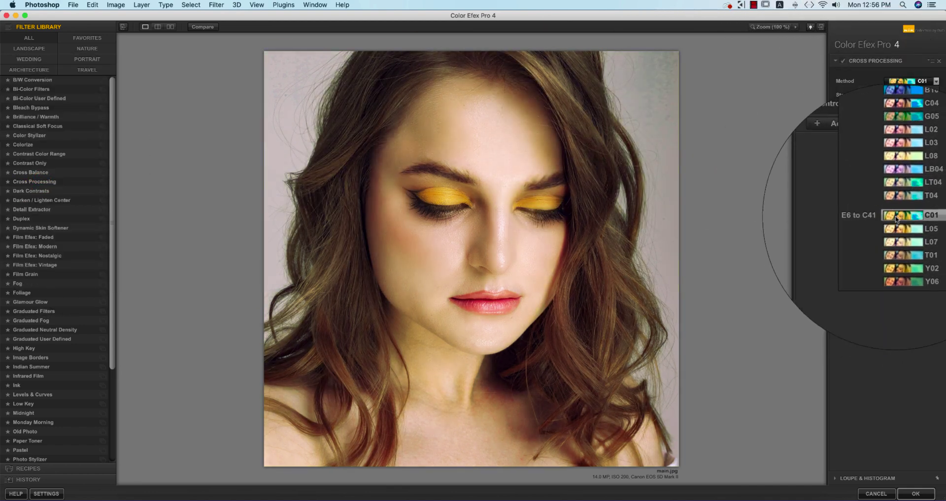
left_click(904, 139)
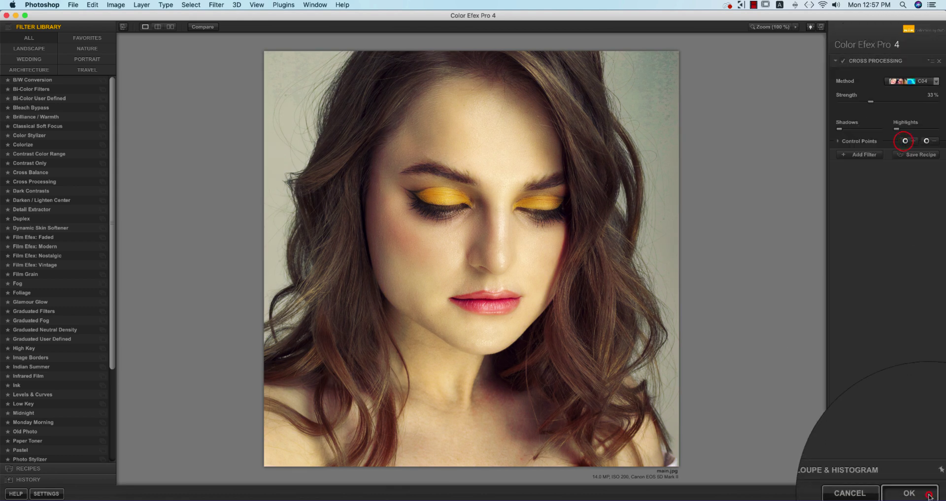
left_click(928, 494)
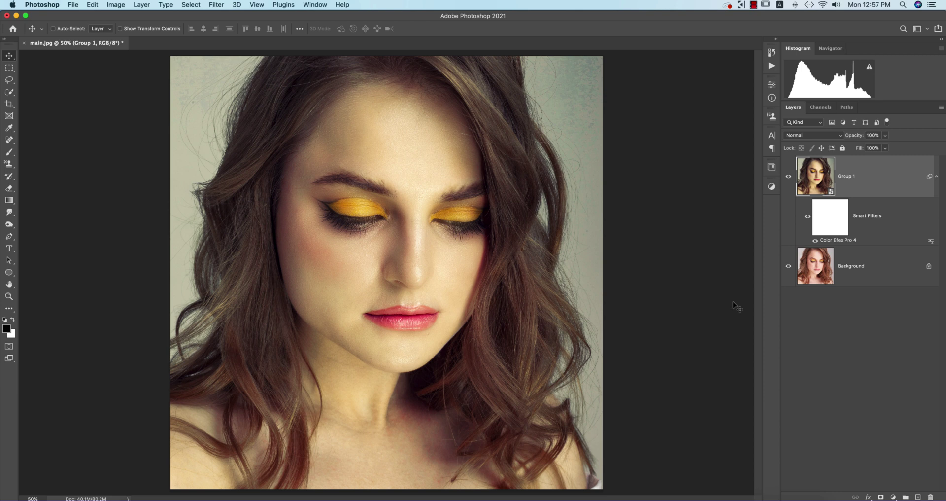
- Toggle Group 1's visibility to compare the cross-processed result with the original
left_click(789, 176)
left_click(788, 177)
left_click(788, 177)
left_click(788, 177)
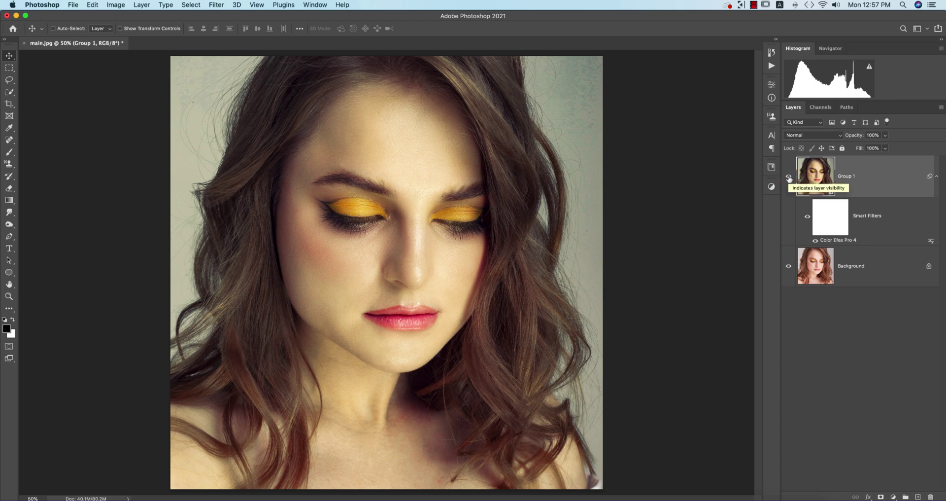
- Add a Hue/Saturation adjustment layer with Saturation lowered to -24
left_click(893, 496)
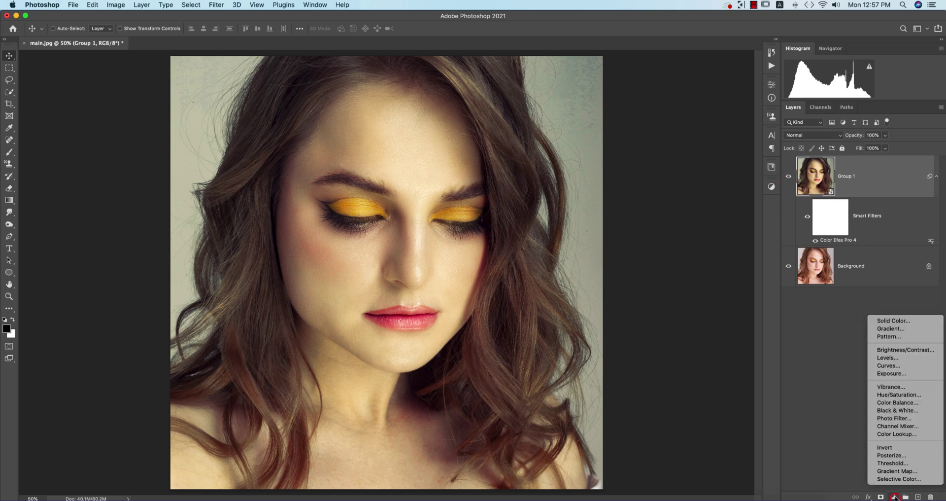
left_click(894, 394)
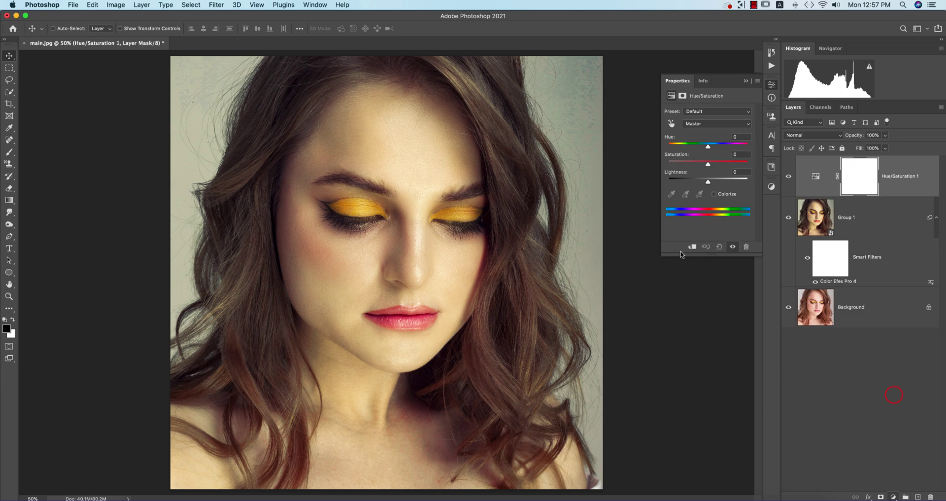
left_click_drag(708, 165, 698, 166)
left_click(684, 299)
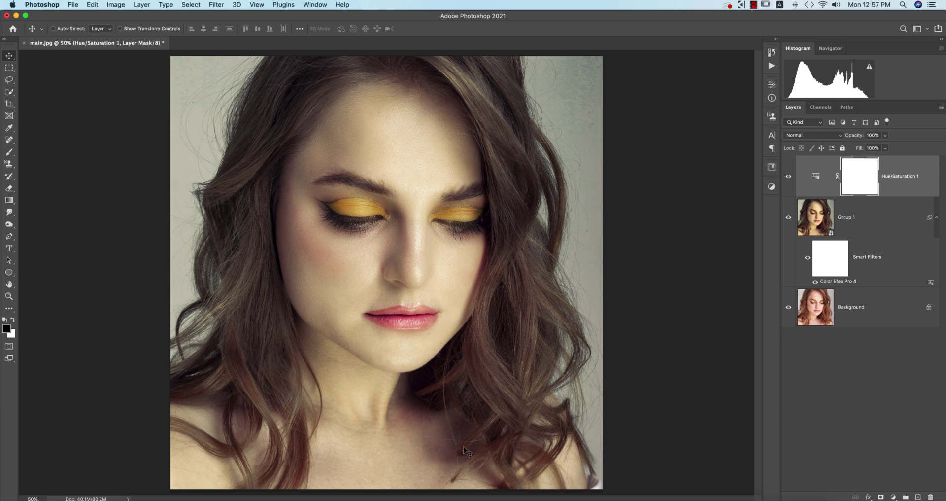
left_click(207, 499)
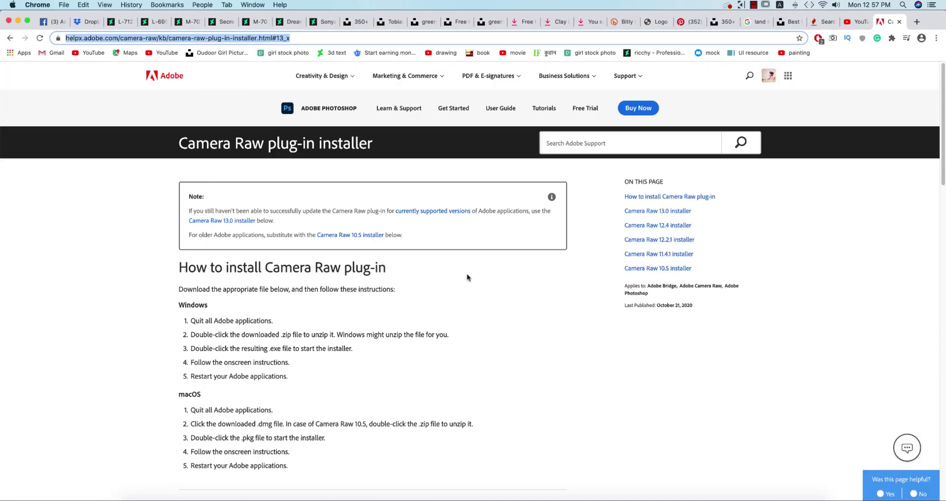
scroll(542, 283, "down", 5)
scroll(559, 289, "down", 5)
scroll(551, 288, "up", 10)
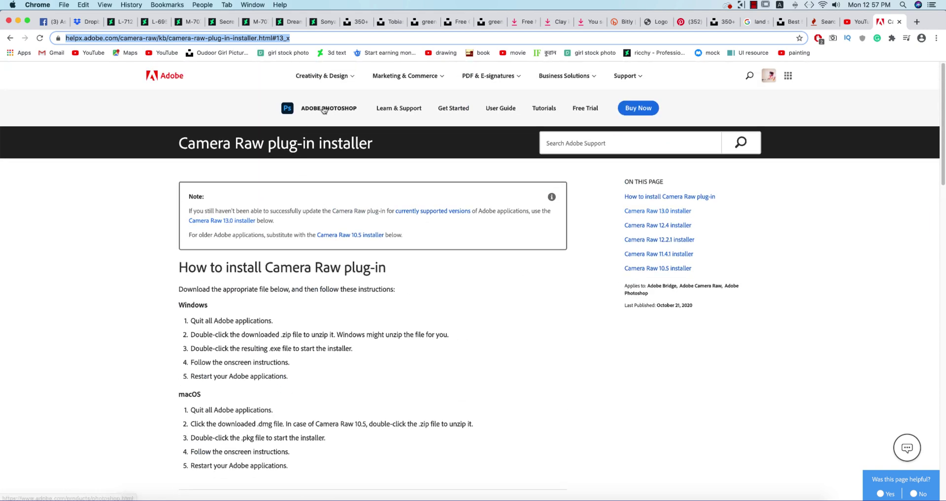
scroll(463, 310, "down", 4)
scroll(472, 291, "down", 6)
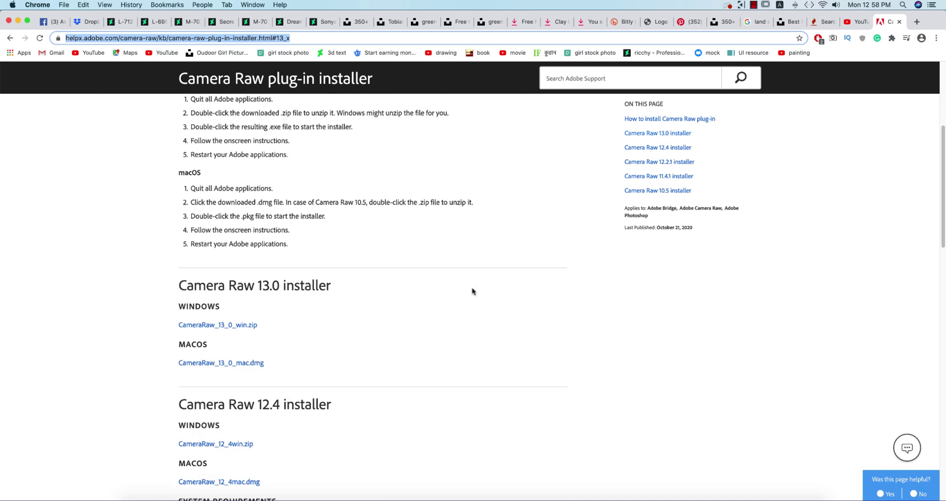
left_click(640, 132)
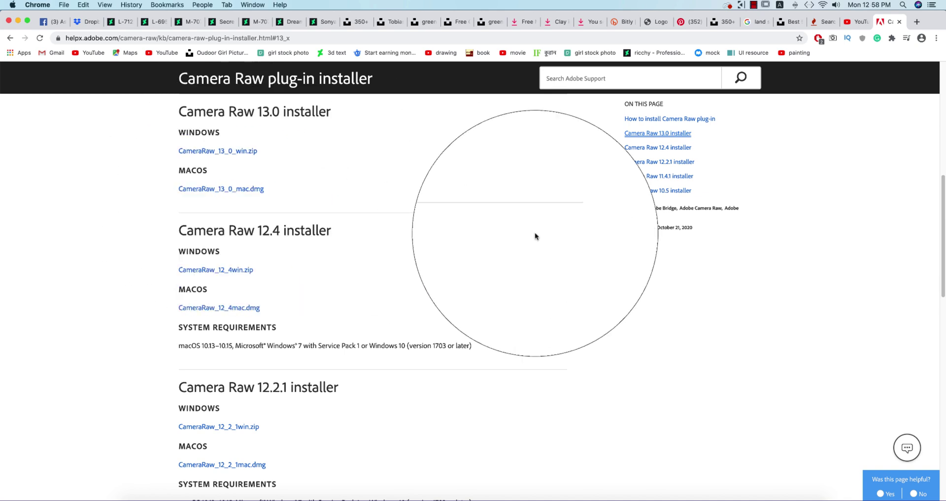
left_click(22, 18)
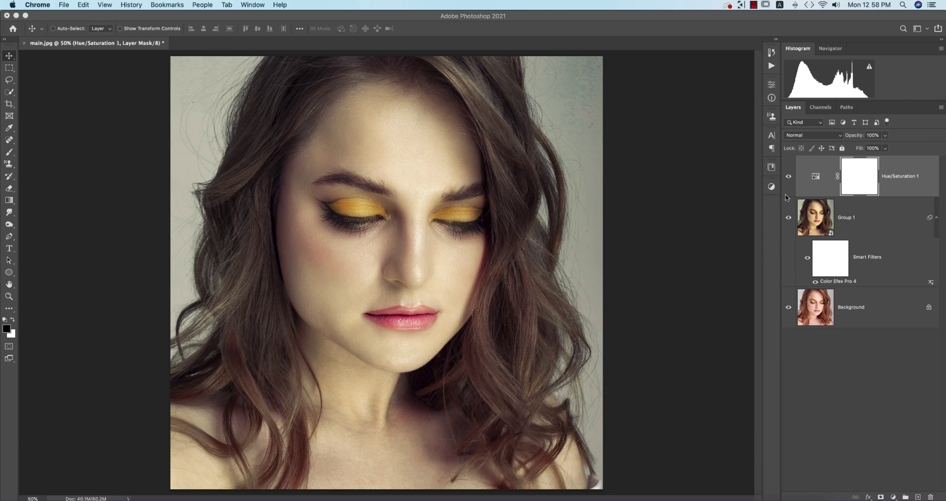
- Hide Hue/Saturation 1 and Group 1 so only the original Background portrait shows
left_click(788, 176)
left_click(788, 217)
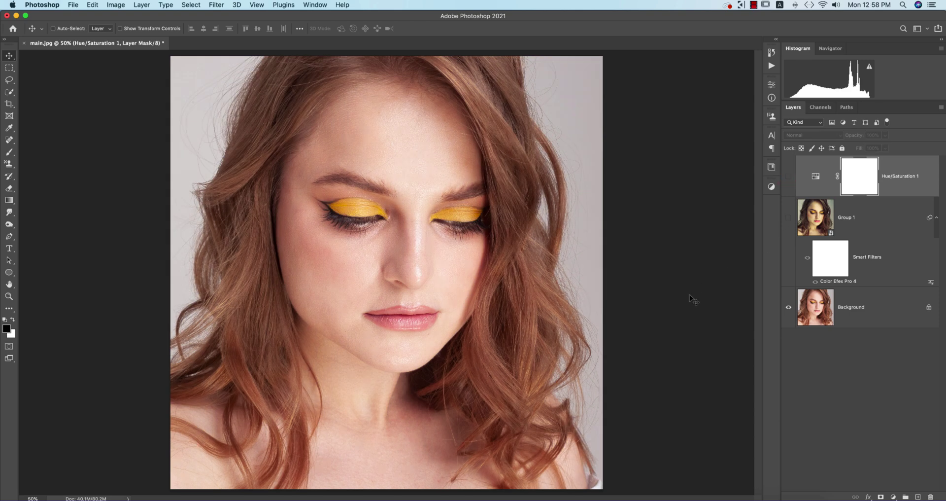